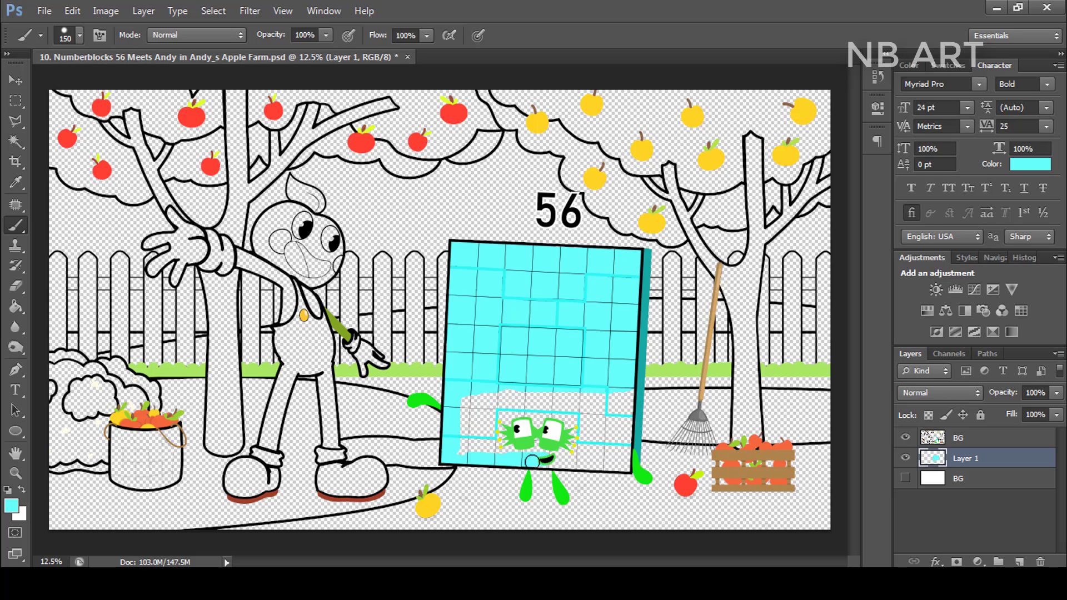
# Finish filling the large grid block with cyan and paint its central three-by-two squares purple.
pyautogui.moveTo(531, 461)
pyautogui.mouseDown()
pyautogui.moveTo(630, 466)
pyautogui.moveTo(610, 395)
pyautogui.moveTo(456, 430)
pyautogui.moveTo(583, 450)
pyautogui.moveTo(525, 452)
pyautogui.mouseUp()
pyautogui.press(']')
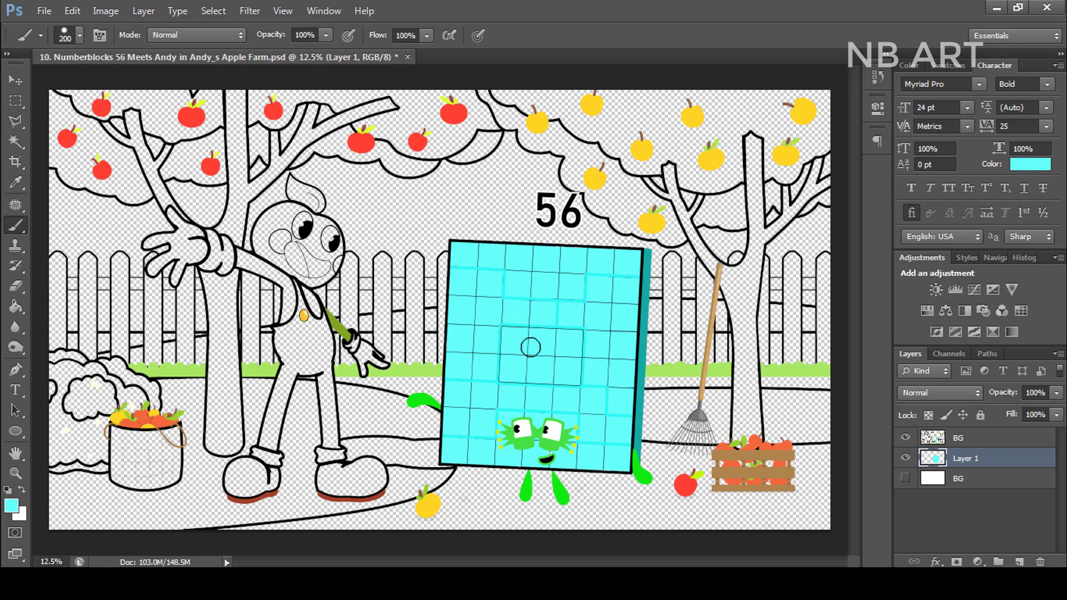
pyautogui.click(1030, 164)
pyautogui.click(793, 401)
pyautogui.click(769, 388)
pyautogui.click(942, 341)
pyautogui.moveTo(518, 341)
pyautogui.mouseDown()
pyautogui.moveTo(570, 355)
pyautogui.moveTo(583, 331)
pyautogui.moveTo(494, 315)
pyautogui.moveTo(487, 381)
pyautogui.moveTo(583, 383)
pyautogui.moveTo(533, 362)
pyautogui.moveTo(567, 385)
pyautogui.mouseUp()
pyautogui.scroll(3, 555, 366)
pyautogui.press('[')
pyautogui.press('[')
pyautogui.press('[')
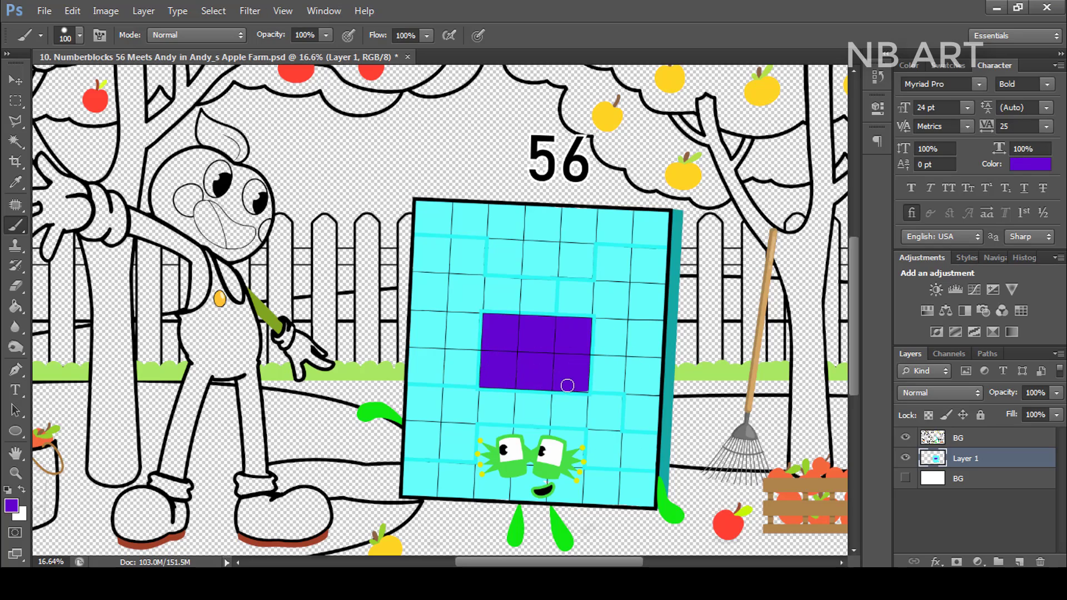
# Add a new layer and paint the leaf on top of the apple character's head bright yellow.
pyautogui.scroll(-4, 567, 385)
pyautogui.click(1019, 561)
pyautogui.click(1027, 166)
pyautogui.click(793, 529)
pyautogui.click(771, 356)
pyautogui.click(927, 342)
pyautogui.scroll(4, 326, 214)
pyautogui.moveTo(327, 222); pyautogui.dragTo(310, 187)
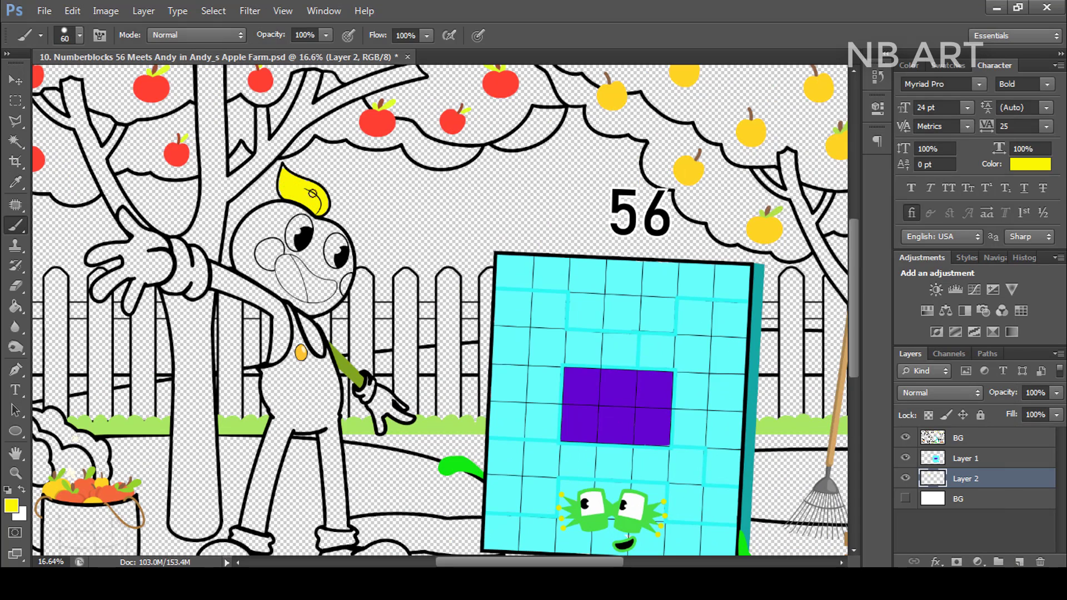
# Paint the whites of both of the apple character's eyes white.
pyautogui.click(1029, 165)
pyautogui.click(574, 353)
pyautogui.click(943, 341)
pyautogui.press(']')
pyautogui.press(']')
pyautogui.scroll(2, 300, 270)
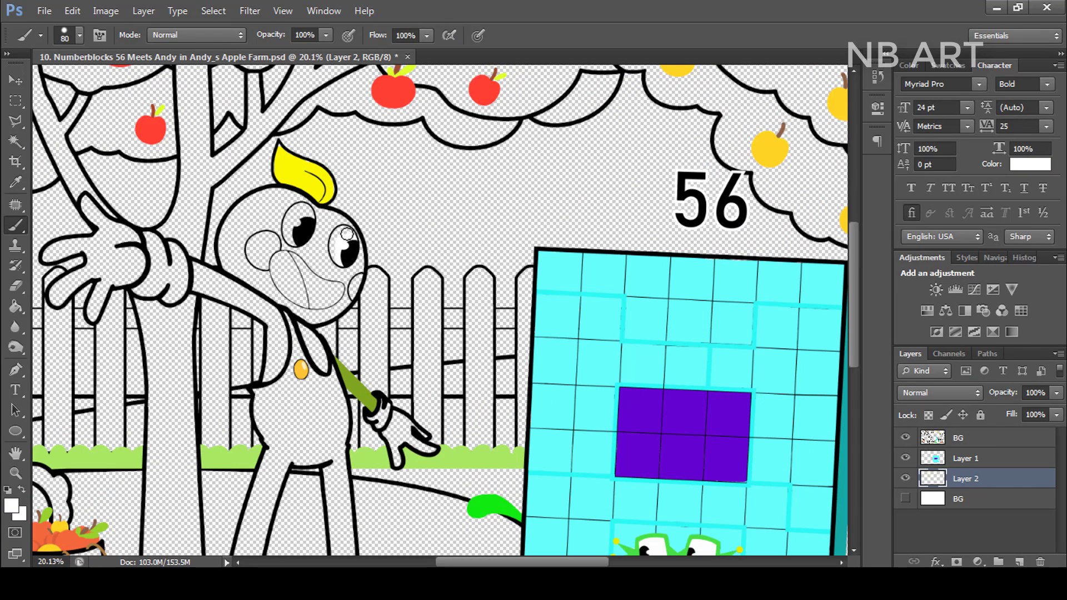
# Add a new layer above the hidden background and paint the inside of the apple character's mouth dark red, cleaning up the edges.
pyautogui.click(965, 499)
pyautogui.click(1018, 561)
pyautogui.click(1029, 165)
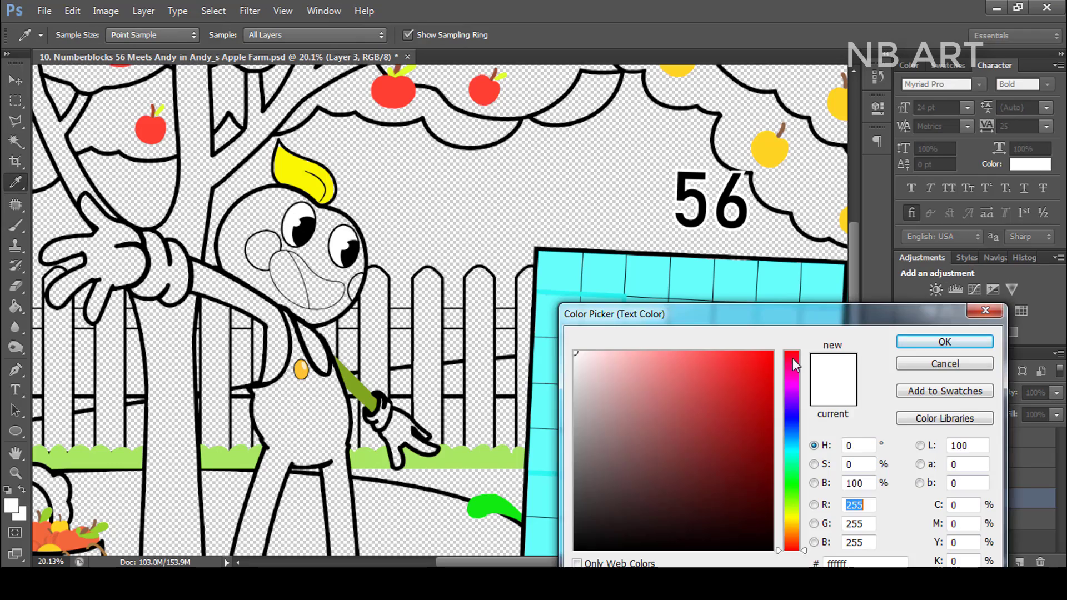
pyautogui.click(769, 469)
pyautogui.click(944, 341)
pyautogui.scroll(2, 308, 294)
pyautogui.moveTo(314, 304)
pyautogui.mouseDown()
pyautogui.moveTo(323, 300)
pyautogui.moveTo(311, 286)
pyautogui.moveTo(339, 293)
pyautogui.mouseUp()
pyautogui.scroll(2, 312, 286)
pyautogui.press('[')
pyautogui.press('[')
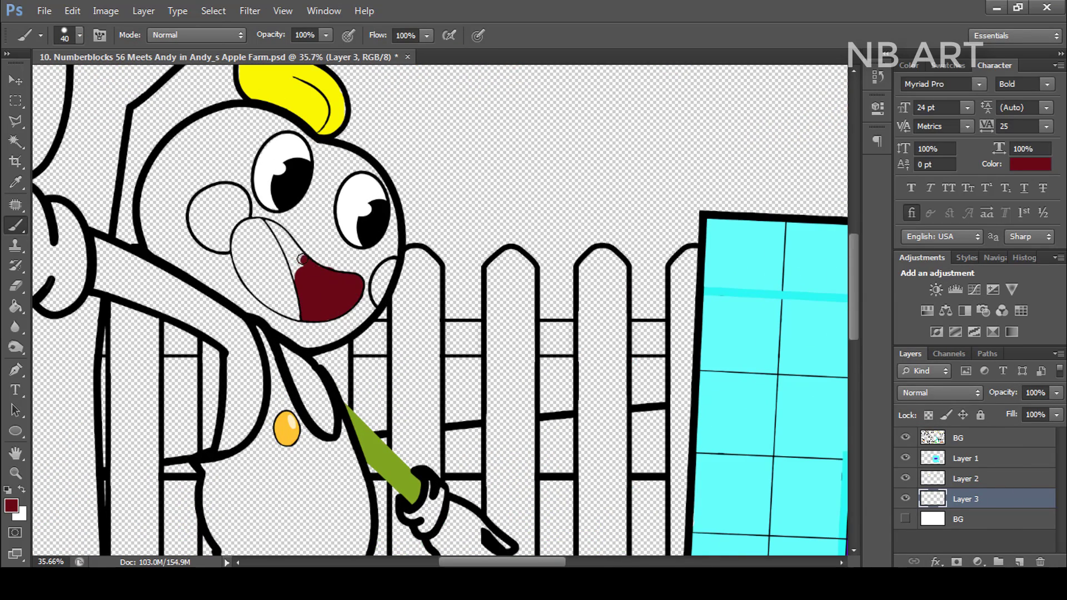
pyautogui.moveTo(297, 277); pyautogui.dragTo(286, 250)
pyautogui.press('e')
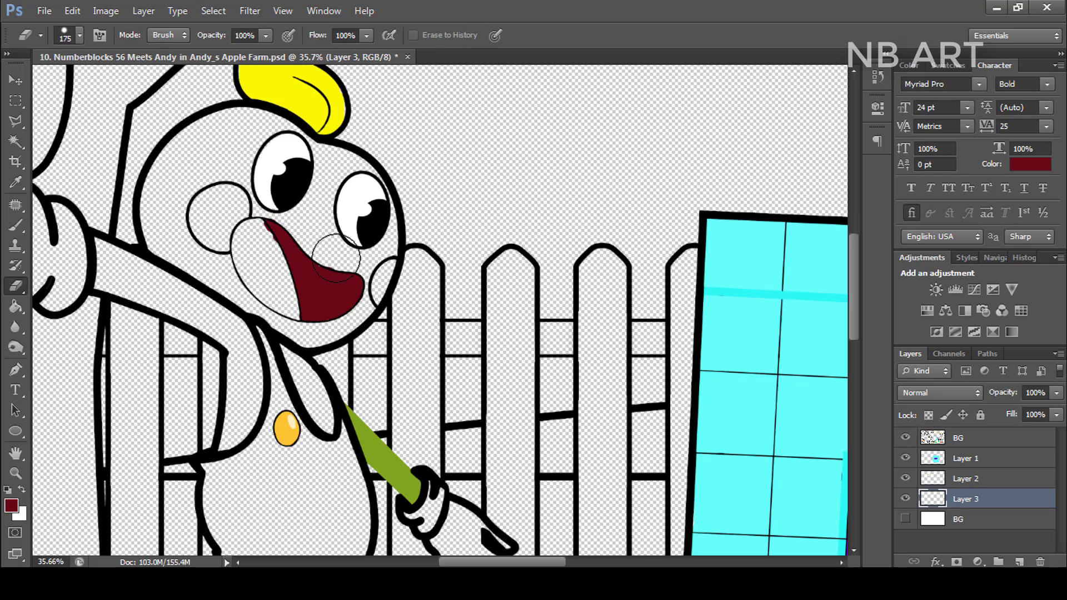
# Add another layer and paint the tongue area of the mouth a muted rose red.
pyautogui.press('b')
pyautogui.click(965, 519)
pyautogui.click(1019, 561)
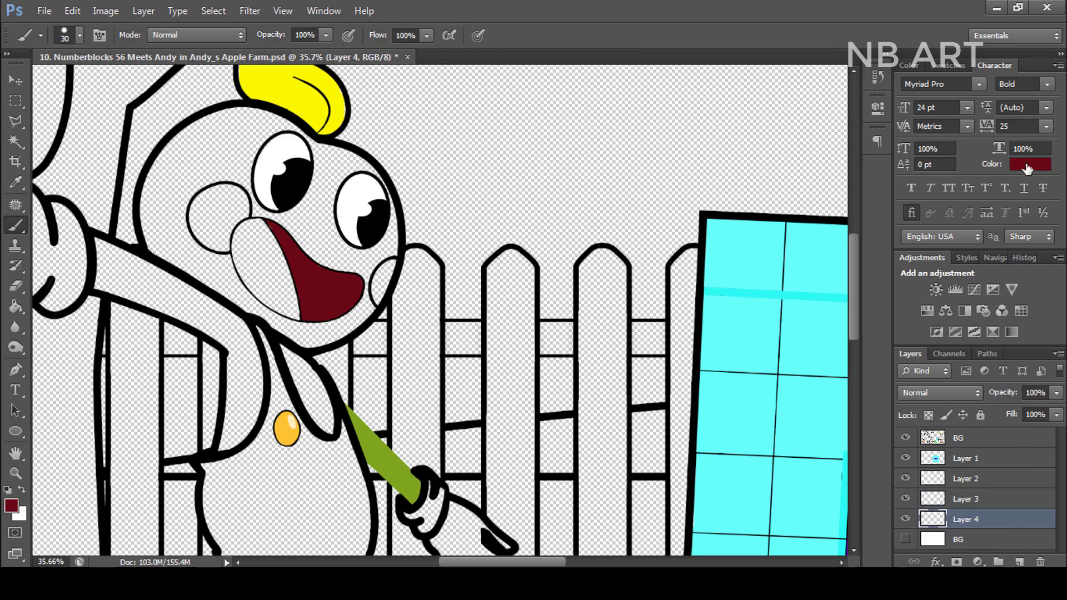
pyautogui.click(1027, 166)
pyautogui.click(688, 435)
pyautogui.click(943, 341)
pyautogui.moveTo(293, 301)
pyautogui.mouseDown()
pyautogui.moveTo(254, 223)
pyautogui.moveTo(241, 245)
pyautogui.moveTo(254, 280)
pyautogui.moveTo(289, 307)
pyautogui.moveTo(273, 285)
pyautogui.mouseUp()
pyautogui.press('e')
# Add a new layer and paint both of the apple character's cheeks crimson red.
pyautogui.click(966, 540)
pyautogui.click(1019, 561)
pyautogui.click(1035, 167)
pyautogui.click(770, 369)
pyautogui.click(943, 341)
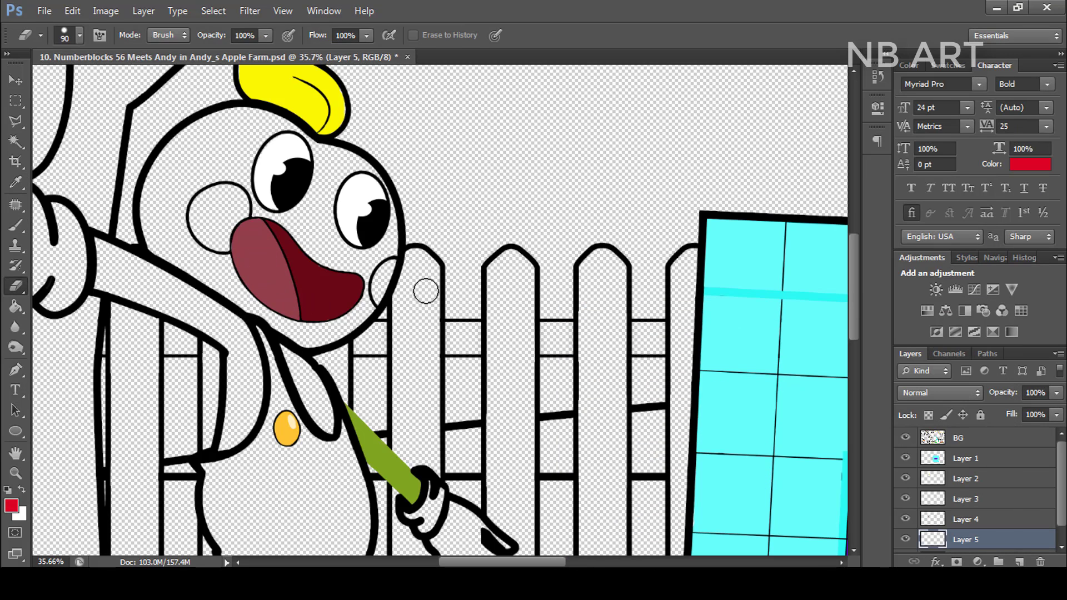
pyautogui.press('b')
pyautogui.moveTo(380, 297); pyautogui.dragTo(383, 287)
pyautogui.moveTo(216, 216); pyautogui.dragTo(222, 233)
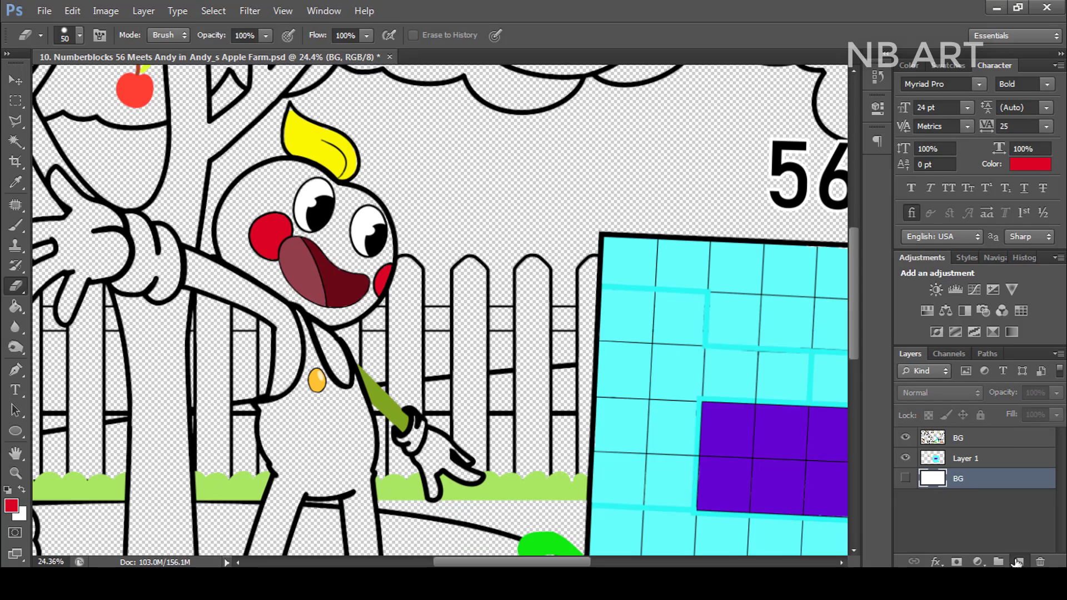
# Add a layer beneath the facial details and fill the apple character's whole head with bright red.
pyautogui.click(1016, 561)
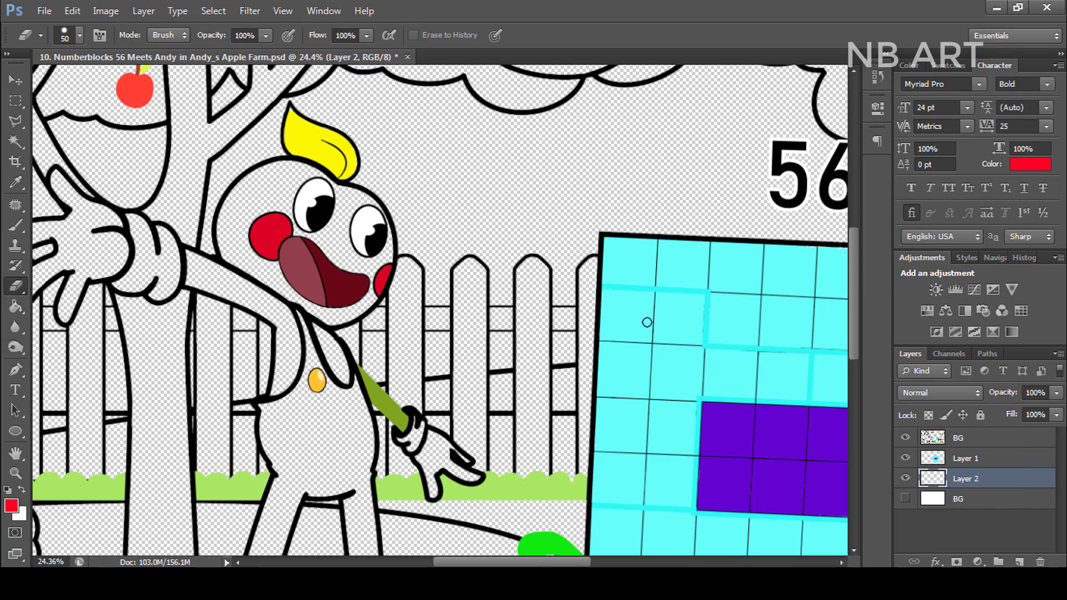
pyautogui.press('b')
pyautogui.moveTo(386, 277)
pyautogui.mouseDown()
pyautogui.moveTo(364, 203)
pyautogui.moveTo(262, 174)
pyautogui.moveTo(237, 260)
pyautogui.moveTo(329, 315)
pyautogui.moveTo(369, 302)
pyautogui.mouseUp()
pyautogui.press(']')
pyautogui.moveTo(354, 262)
pyautogui.mouseDown()
pyautogui.moveTo(328, 253)
pyautogui.moveTo(267, 260)
pyautogui.mouseUp()
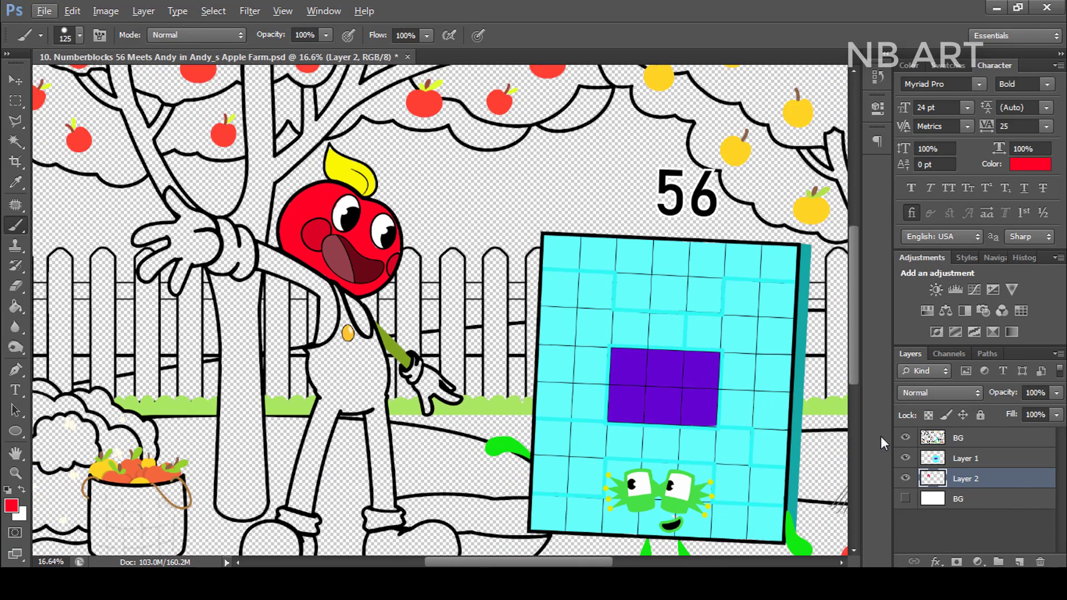
# On a new layer, paint the raised arm's sleeve and the collar with the olive green sampled from the other sleeve.
pyautogui.keyDown('alt'); pyautogui.click(404, 352); pyautogui.keyUp('alt')
pyautogui.moveTo(319, 284); pyautogui.dragTo(264, 251)
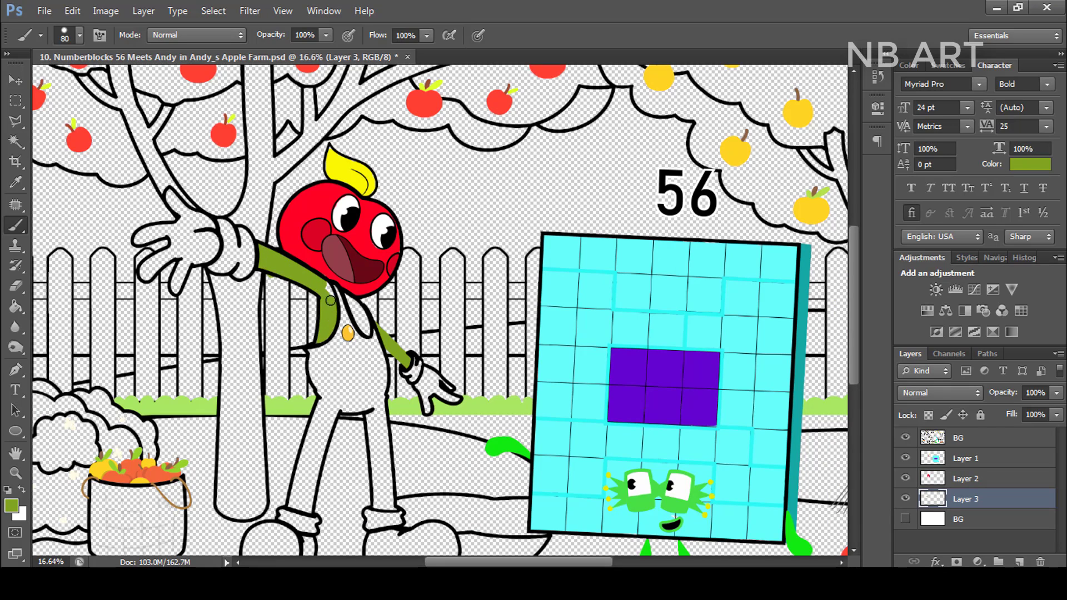
# Add a new layer and paint both of the apple character's gloves pale yellow-green, including the cuffs.
pyautogui.click(967, 519)
pyautogui.click(1019, 562)
pyautogui.click(1035, 166)
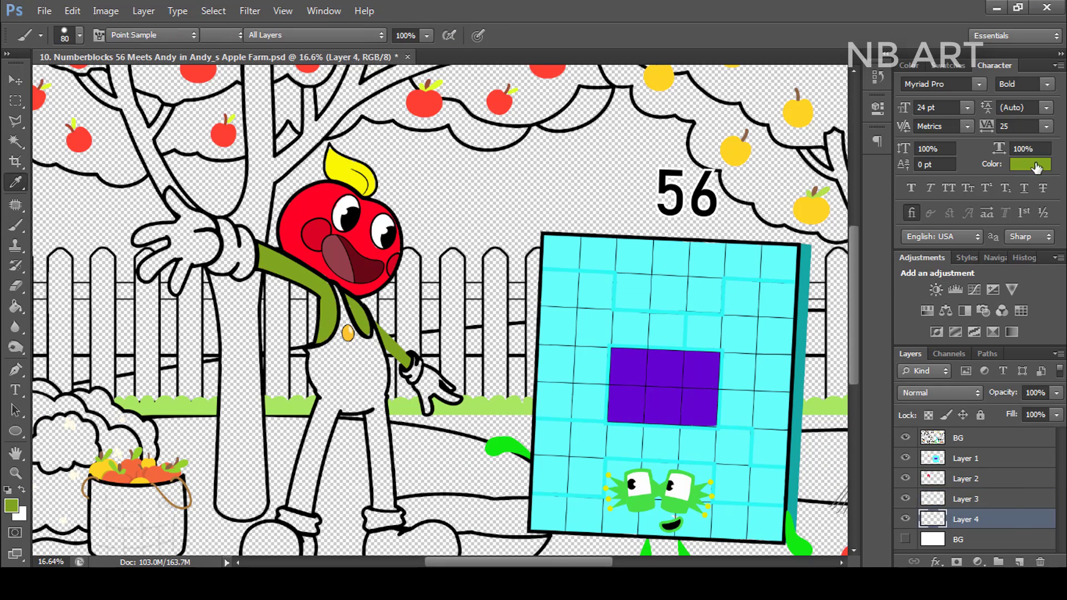
pyautogui.click(690, 365)
pyautogui.click(945, 340)
pyautogui.press(']')
pyautogui.press(']')
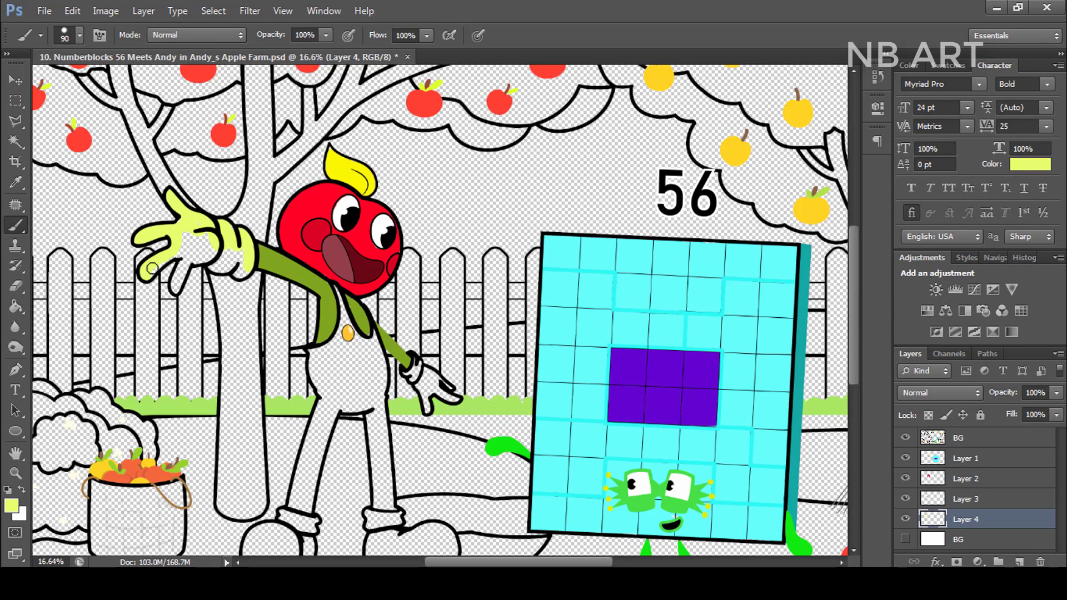
pyautogui.moveTo(152, 268)
pyautogui.mouseDown()
pyautogui.moveTo(194, 249)
pyautogui.moveTo(181, 269)
pyautogui.moveTo(132, 273)
pyautogui.mouseUp()
pyautogui.press('e')
pyautogui.press('b')
pyautogui.moveTo(227, 250); pyautogui.dragTo(241, 256)
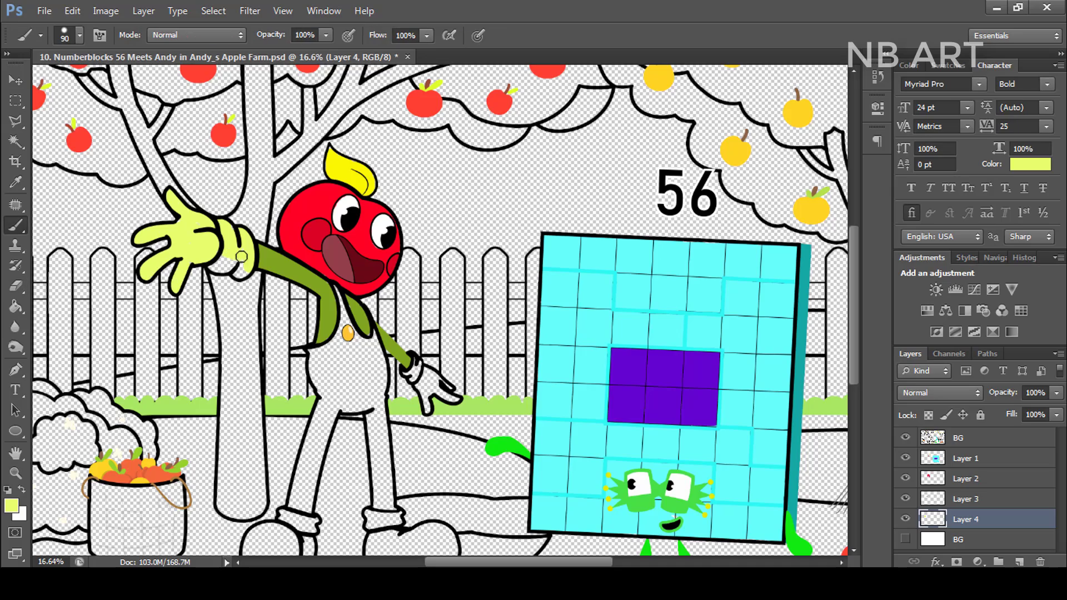
pyautogui.scroll(2, 449, 397)
pyautogui.moveTo(412, 358); pyautogui.dragTo(406, 369)
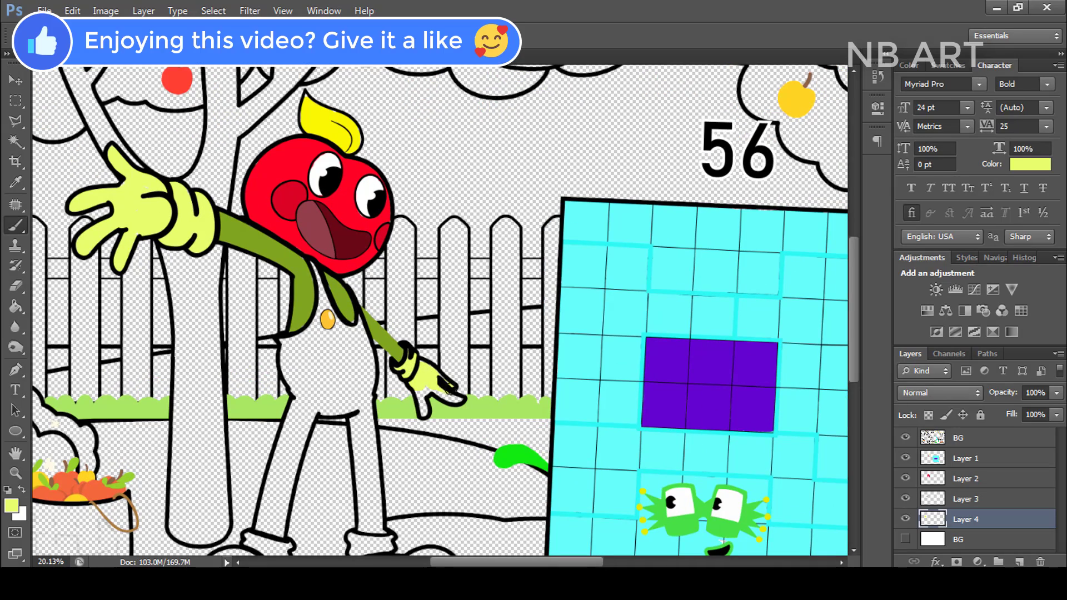
# Merge the painted layers, Layer 1 through Layer 4, into a single layer.
pyautogui.scroll(-5, 423, 383)
pyautogui.keyDown('shift'); pyautogui.click(966, 460); pyautogui.keyUp('shift')
pyautogui.hotkey('ctrl', 'e')
# Add a layer below the merged paint and fill the character's overalls and trouser legs with off-white e7ead6.
pyautogui.keyDown('ctrl'); pyautogui.click(1018, 561); pyautogui.keyUp('ctrl')
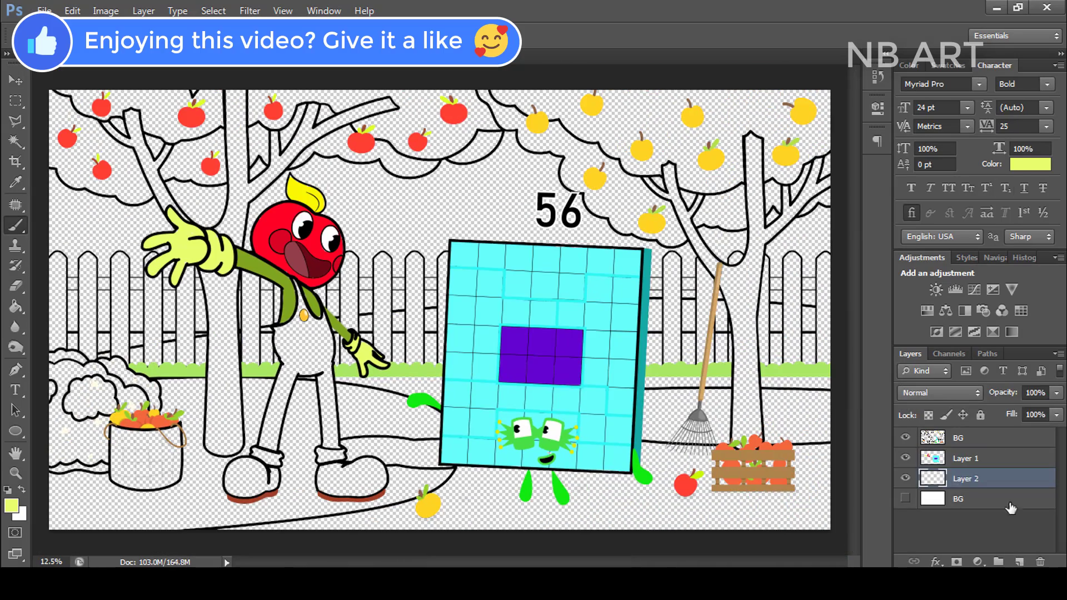
pyautogui.click(1030, 164)
pyautogui.click(591, 367)
pyautogui.press('Return')
pyautogui.moveTo(280, 342)
pyautogui.mouseDown()
pyautogui.moveTo(326, 335)
pyautogui.moveTo(304, 369)
pyautogui.moveTo(322, 353)
pyautogui.moveTo(318, 327)
pyautogui.moveTo(335, 438)
pyautogui.mouseUp()
pyautogui.scroll(3, 311, 361)
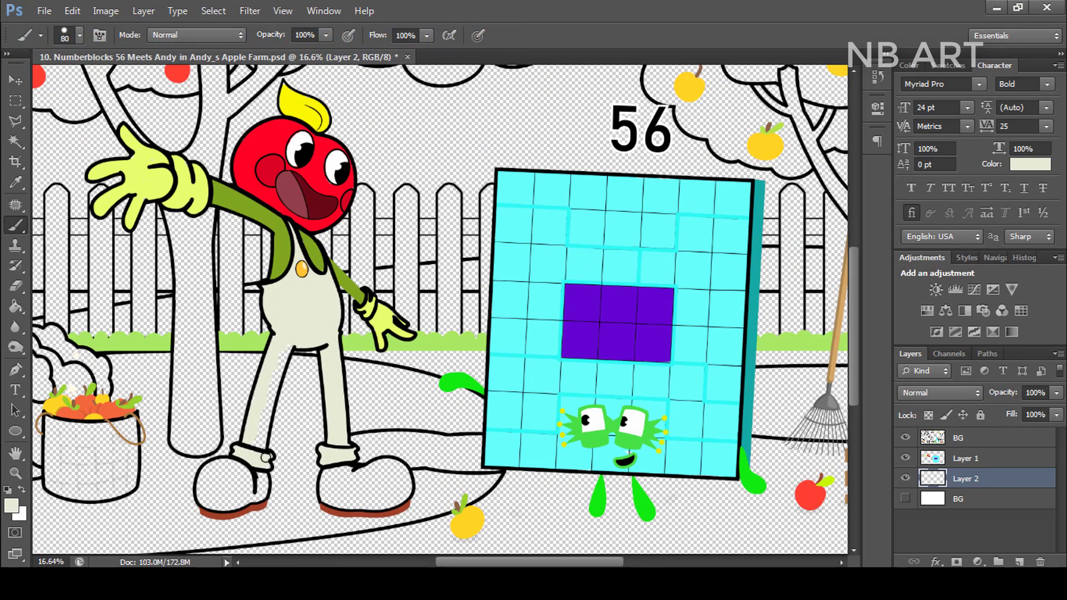
# Add a new layer and paint both of the character's shoes orange-red.
pyautogui.keyDown('ctrl'); pyautogui.click(1019, 561); pyautogui.keyUp('ctrl')
pyautogui.click(1028, 165)
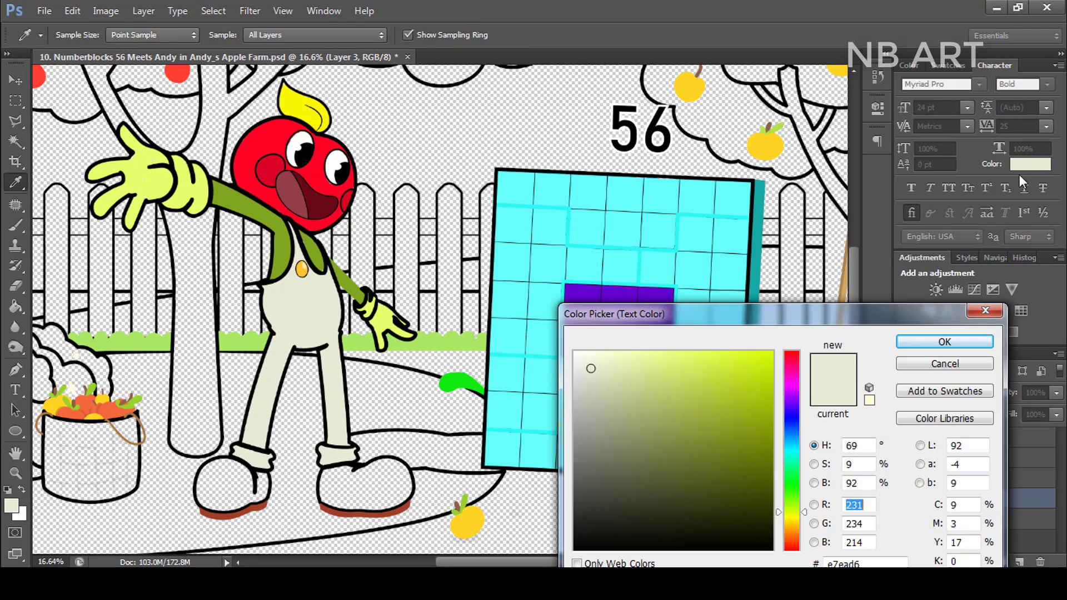
pyautogui.click(788, 545)
pyautogui.click(753, 378)
pyautogui.click(945, 341)
pyautogui.press(']')
pyautogui.press(']')
pyautogui.moveTo(379, 500)
pyautogui.mouseDown()
pyautogui.moveTo(331, 495)
pyautogui.moveTo(330, 479)
pyautogui.moveTo(376, 501)
pyautogui.moveTo(400, 469)
pyautogui.mouseUp()
pyautogui.press('[')
pyautogui.press('[')
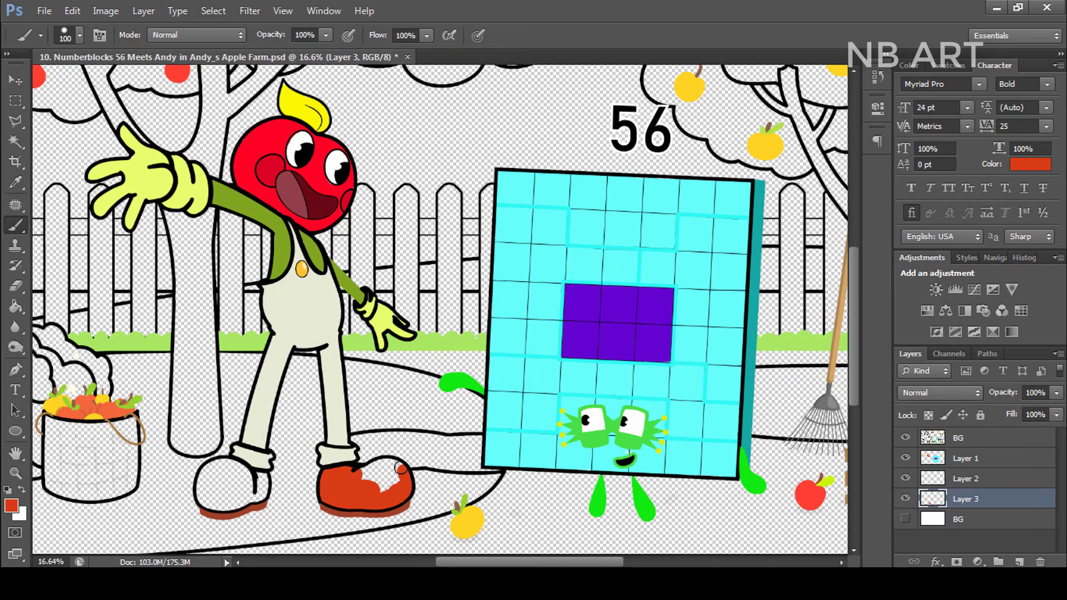
pyautogui.press(']')
pyautogui.moveTo(260, 482)
pyautogui.mouseDown()
pyautogui.moveTo(211, 471)
pyautogui.moveTo(223, 504)
pyautogui.moveTo(222, 480)
pyautogui.mouseUp()
# Add a new layer and paint the top foliage of the yellow-apple tree lime green (RGB 180, 255, 0).
pyautogui.scroll(-3, 225, 481)
pyautogui.click(982, 526)
pyautogui.click(1018, 561)
pyautogui.click(1029, 165)
pyautogui.click(790, 506)
pyautogui.click(775, 352)
pyautogui.click(944, 341)
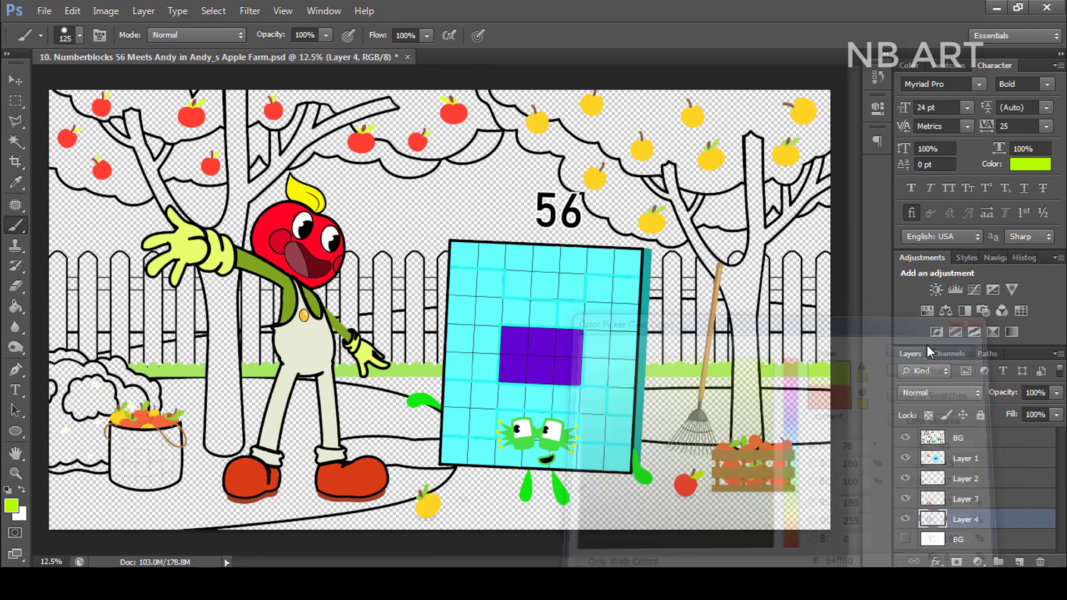
pyautogui.press(']')
pyautogui.press(']')
pyautogui.moveTo(499, 90)
pyautogui.mouseDown()
pyautogui.moveTo(600, 99)
pyautogui.moveTo(538, 107)
pyautogui.moveTo(602, 135)
pyautogui.moveTo(595, 108)
pyautogui.moveTo(702, 110)
pyautogui.moveTo(802, 142)
pyautogui.moveTo(786, 170)
pyautogui.moveTo(777, 130)
pyautogui.mouseUp()
# Extend the lime green down around the trunk and branches to complete the yellow-apple tree's upper foliage.
pyautogui.press(']')
pyautogui.press(']')
pyautogui.press(']')
pyautogui.press('[')
pyautogui.press('[')
pyautogui.press('[')
pyautogui.press('[')
pyautogui.press('[')
pyautogui.moveTo(770, 135); pyautogui.dragTo(770, 164)
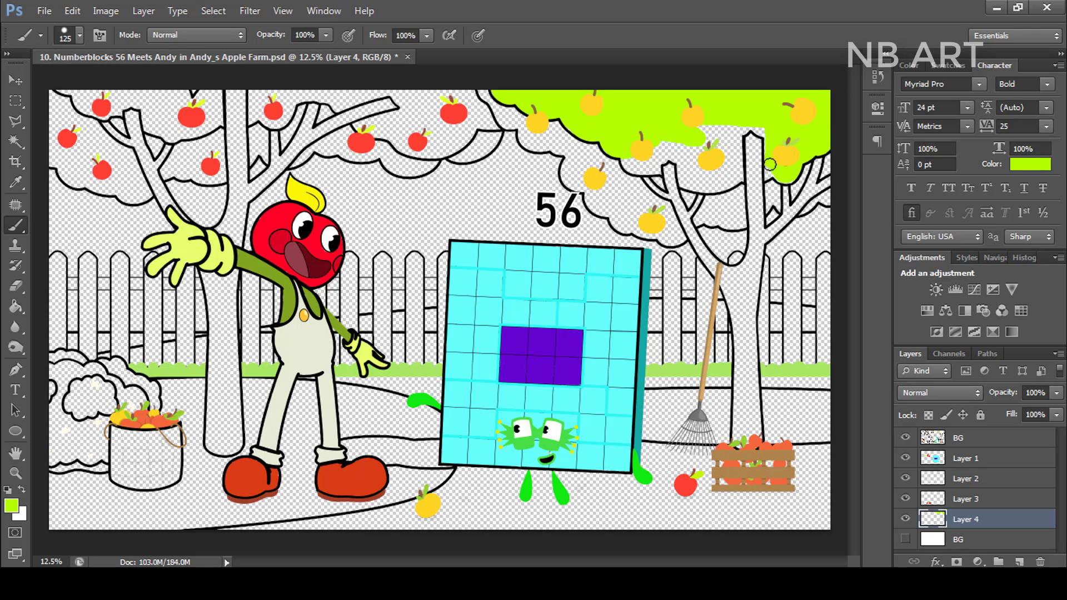
pyautogui.moveTo(744, 131)
pyautogui.mouseDown()
pyautogui.moveTo(737, 178)
pyautogui.moveTo(695, 182)
pyautogui.moveTo(689, 163)
pyautogui.moveTo(643, 166)
pyautogui.mouseUp()
# Paint the rightmost clump of the red-apple tree's upper foliage lime green.
pyautogui.press(']')
pyautogui.press(']')
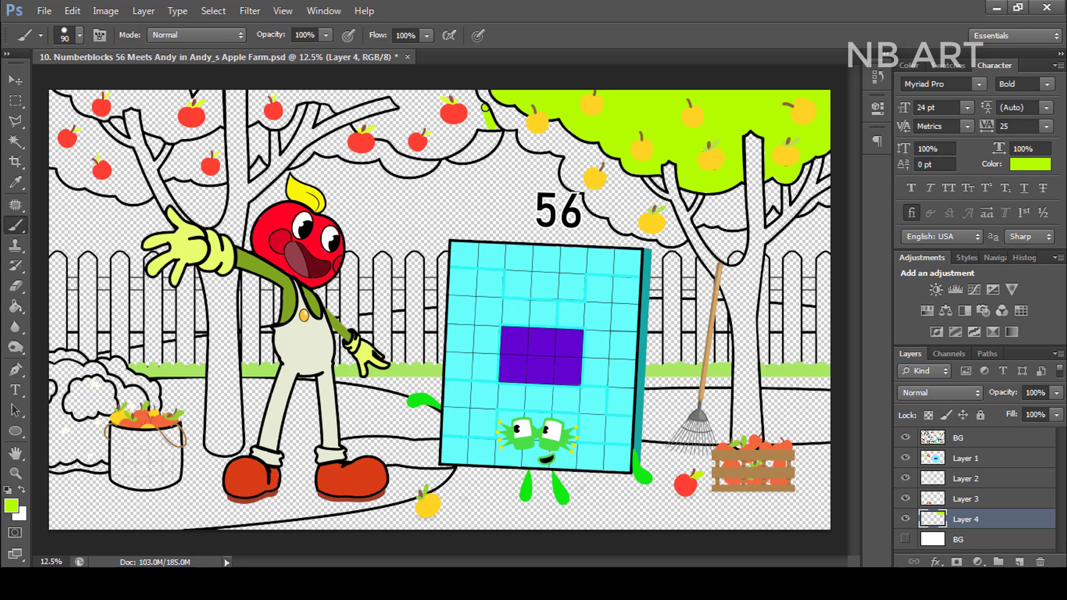
pyautogui.press(']')
pyautogui.press(']')
pyautogui.press(']')
pyautogui.press(']')
pyautogui.press(']')
pyautogui.press(']')
pyautogui.press(']')
pyautogui.moveTo(489, 125)
pyautogui.mouseDown()
pyautogui.moveTo(434, 96)
pyautogui.moveTo(466, 130)
pyautogui.moveTo(447, 148)
pyautogui.moveTo(402, 144)
pyautogui.moveTo(403, 114)
pyautogui.moveTo(376, 88)
pyautogui.mouseUp()
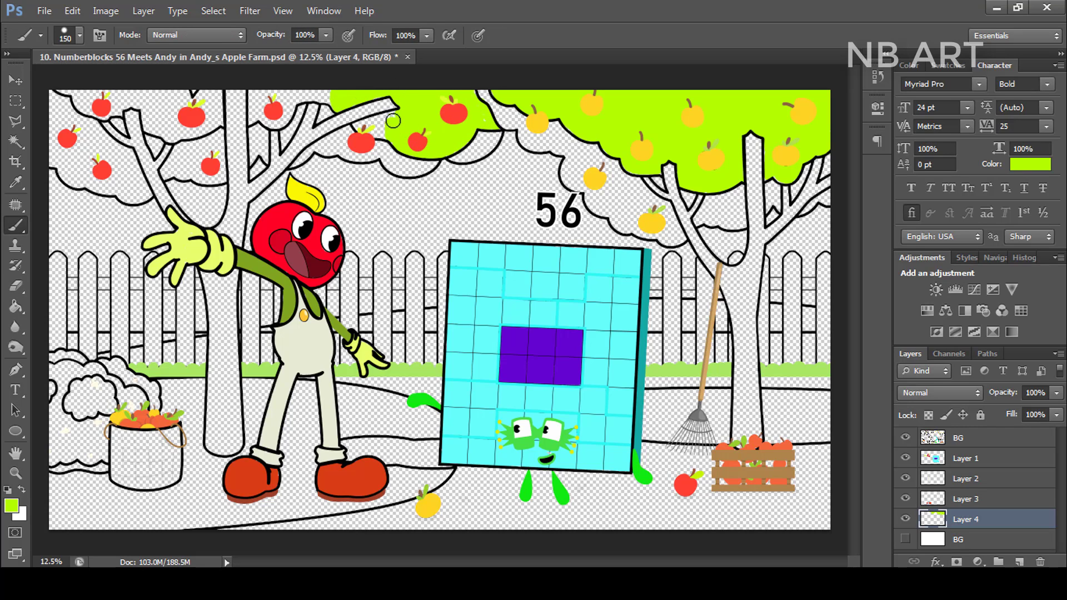
# Fill the rest of the red-apple tree's upper foliage with lime green, working between the branches.
pyautogui.scroll(1, 386, 133)
pyautogui.press('[')
pyautogui.moveTo(383, 131)
pyautogui.mouseDown()
pyautogui.moveTo(238, 95)
pyautogui.moveTo(235, 125)
pyautogui.moveTo(285, 98)
pyautogui.moveTo(331, 100)
pyautogui.moveTo(270, 104)
pyautogui.moveTo(281, 125)
pyautogui.mouseUp()
pyautogui.moveTo(276, 185); pyautogui.dragTo(381, 198)
pyautogui.moveTo(298, 141)
pyautogui.mouseDown()
pyautogui.moveTo(297, 122)
pyautogui.moveTo(276, 114)
pyautogui.moveTo(237, 155)
pyautogui.moveTo(227, 114)
pyautogui.moveTo(161, 101)
pyautogui.moveTo(134, 125)
pyautogui.moveTo(166, 127)
pyautogui.mouseUp()
pyautogui.press(']')
pyautogui.press(']')
pyautogui.press('[')
pyautogui.press('[')
pyautogui.press('[')
pyautogui.press('[')
pyautogui.press('[')
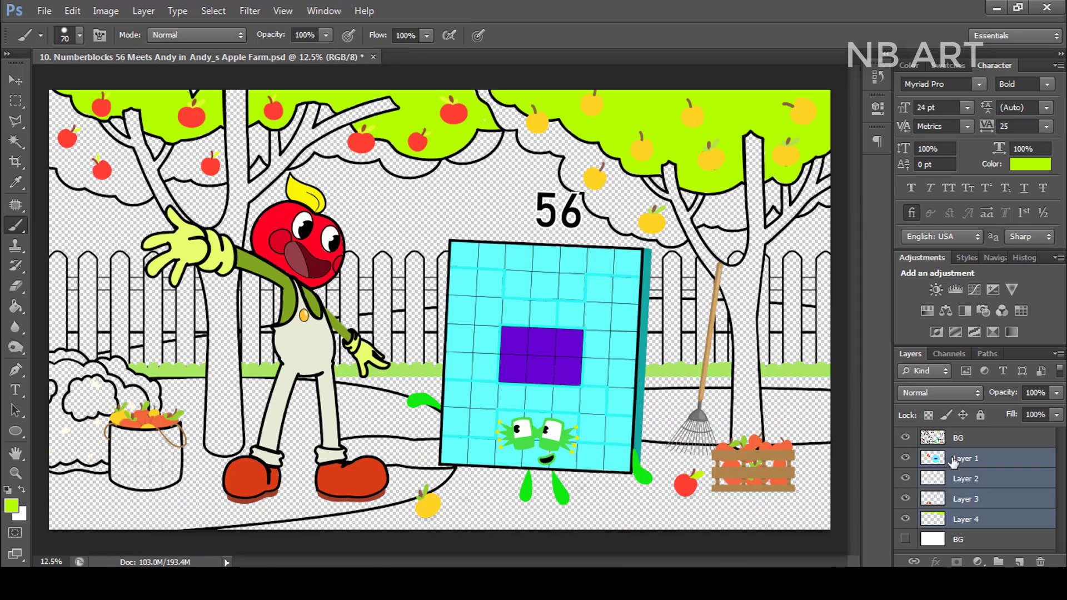
# On a new layer, paint the red-apple tree's lower foliage a deeper vivid green, starting from its right end.
pyautogui.click(11, 505)
pyautogui.click(767, 517)
pyautogui.click(950, 341)
pyautogui.press(']')
pyautogui.moveTo(482, 123)
pyautogui.mouseDown()
pyautogui.moveTo(466, 154)
pyautogui.moveTo(449, 144)
pyautogui.moveTo(420, 166)
pyautogui.moveTo(390, 148)
pyautogui.moveTo(329, 156)
pyautogui.moveTo(377, 151)
pyautogui.moveTo(364, 152)
pyautogui.moveTo(361, 128)
pyautogui.moveTo(328, 137)
pyautogui.moveTo(340, 145)
pyautogui.moveTo(309, 139)
pyautogui.moveTo(292, 164)
pyautogui.moveTo(333, 100)
pyautogui.moveTo(322, 107)
pyautogui.moveTo(300, 88)
pyautogui.moveTo(271, 140)
pyautogui.moveTo(281, 129)
pyautogui.moveTo(249, 121)
pyautogui.moveTo(247, 161)
pyautogui.moveTo(246, 123)
pyautogui.moveTo(233, 153)
pyautogui.moveTo(240, 144)
pyautogui.moveTo(189, 185)
pyautogui.moveTo(122, 176)
pyautogui.moveTo(159, 167)
pyautogui.mouseUp()
# Continue the vivid green across the red-apple tree's lower foliage, filling the gaps between the branches.
pyautogui.scroll(3, 316, 156)
pyautogui.press('[')
pyautogui.press('[')
pyautogui.press(']')
pyautogui.press(']')
pyautogui.press(']')
pyautogui.press(']')
pyautogui.press(']')
pyautogui.press(']')
pyautogui.press(']')
pyautogui.press(']')
pyautogui.moveTo(94, 153); pyautogui.dragTo(171, 162)
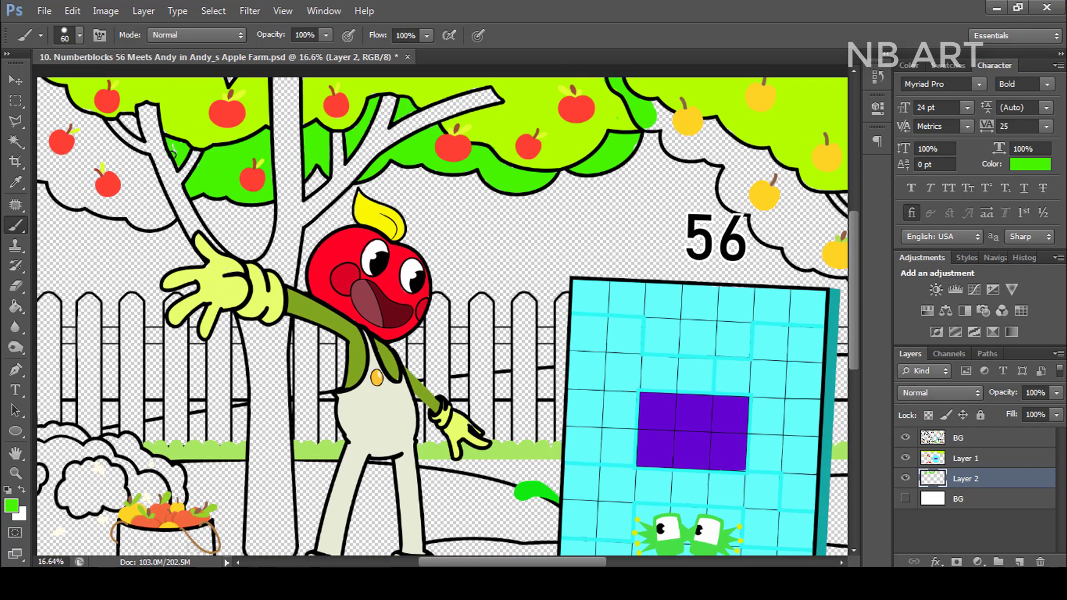
# Fill the leftmost clump of the red-apple tree's lower foliage with the same vivid green.
pyautogui.press(']')
pyautogui.press(']')
pyautogui.press(']')
pyautogui.press(']')
pyautogui.press(']')
pyautogui.press(']')
pyautogui.press(']')
pyautogui.press(']')
pyautogui.moveTo(55, 92)
pyautogui.mouseDown()
pyautogui.moveTo(48, 169)
pyautogui.moveTo(90, 132)
pyautogui.moveTo(140, 166)
pyautogui.moveTo(158, 209)
pyautogui.moveTo(143, 222)
pyautogui.moveTo(63, 192)
pyautogui.moveTo(128, 174)
pyautogui.mouseUp()
pyautogui.press(']')
pyautogui.press(']')
# Paint the yellow-apple tree's lower foliage vivid green, including the small areas between its branches.
pyautogui.scroll(-3, 129, 173)
pyautogui.moveTo(513, 107)
pyautogui.mouseDown()
pyautogui.moveTo(554, 141)
pyautogui.moveTo(533, 136)
pyautogui.moveTo(570, 182)
pyautogui.moveTo(584, 168)
pyautogui.moveTo(599, 207)
pyautogui.moveTo(666, 237)
pyautogui.mouseUp()
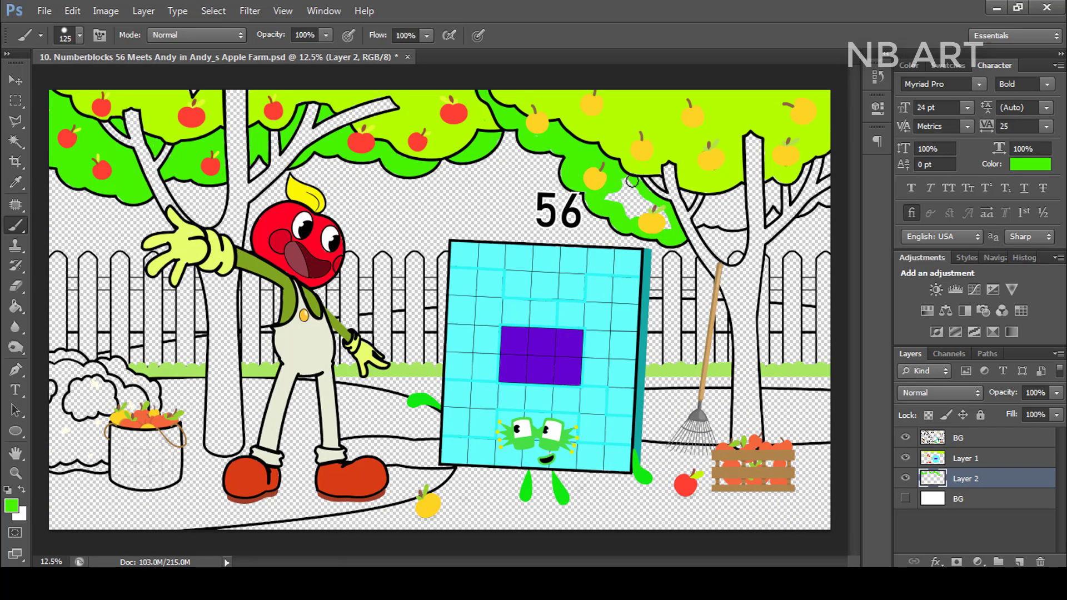
pyautogui.press(']')
pyautogui.moveTo(632, 181); pyautogui.dragTo(592, 201)
pyautogui.press(']')
pyautogui.press(']')
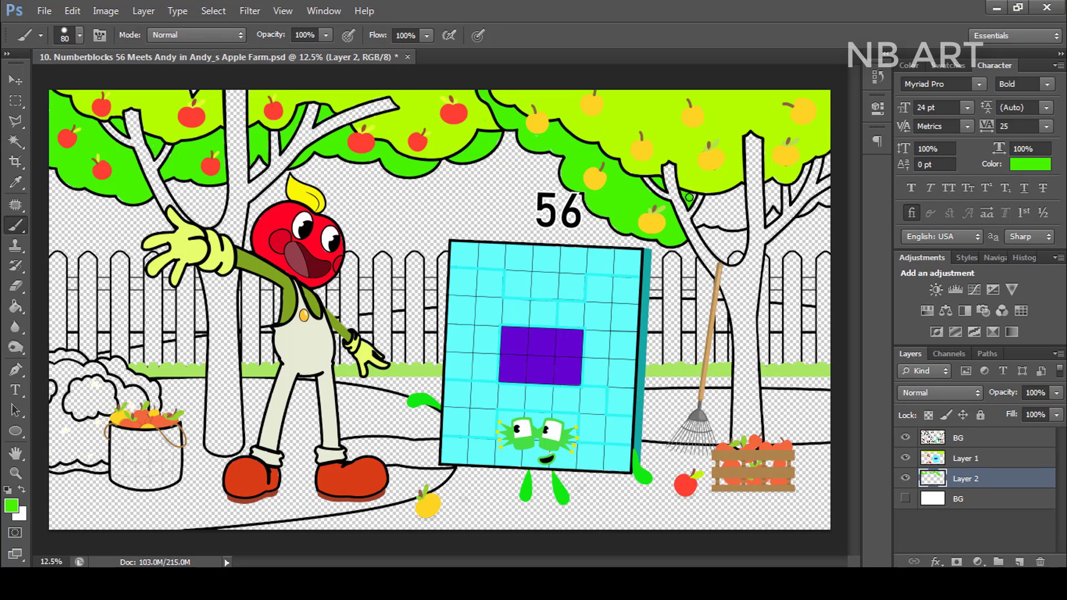
pyautogui.scroll(2, 753, 214)
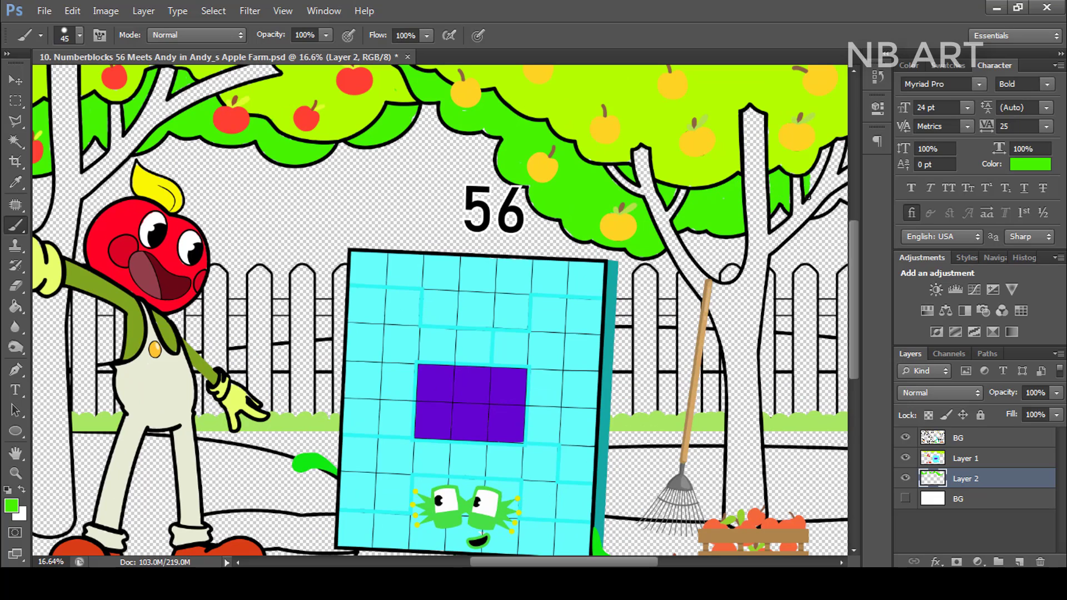
pyautogui.hscroll(2, 819, 165)
pyautogui.press('[')
pyautogui.press('[')
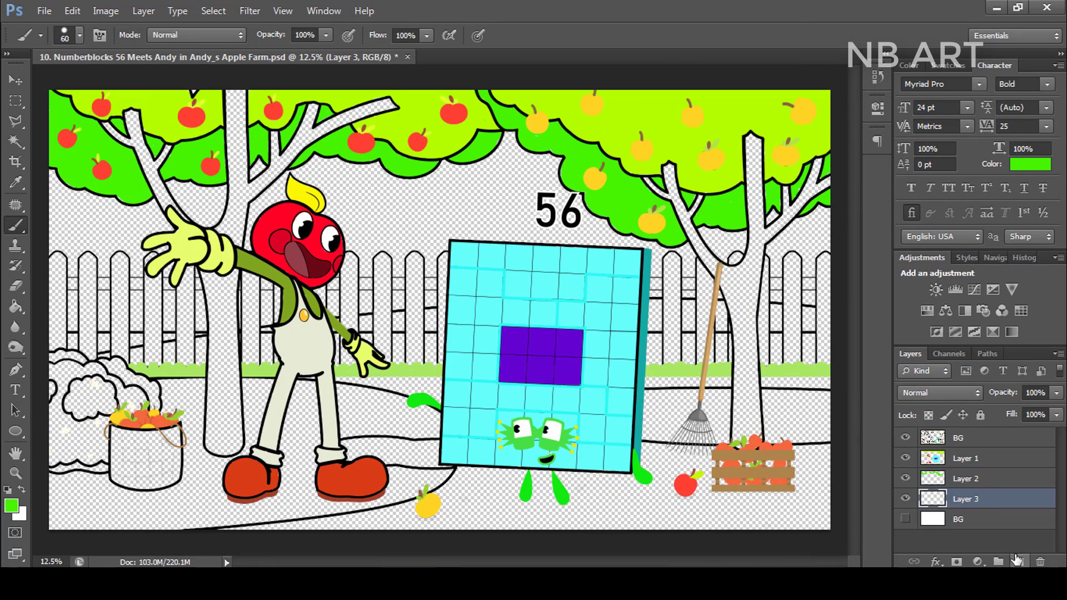
# On a new layer beneath the foliage colors, paint the yellow-apple tree's branches orange-brown.
pyautogui.click(11, 505)
pyautogui.click(939, 341)
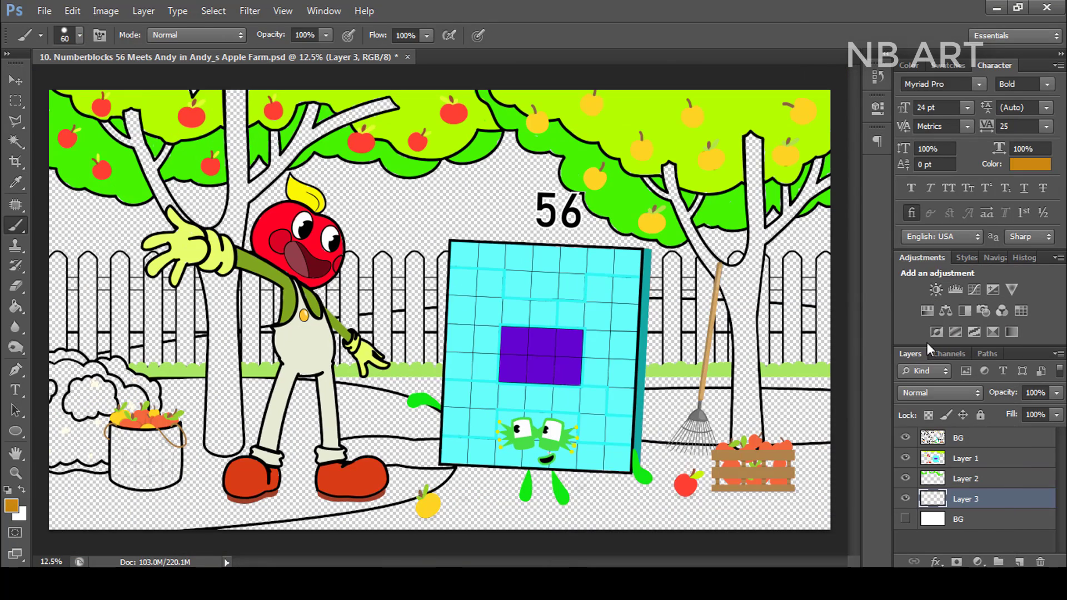
pyautogui.moveTo(667, 166); pyautogui.dragTo(687, 210)
pyautogui.scroll(2, 709, 252)
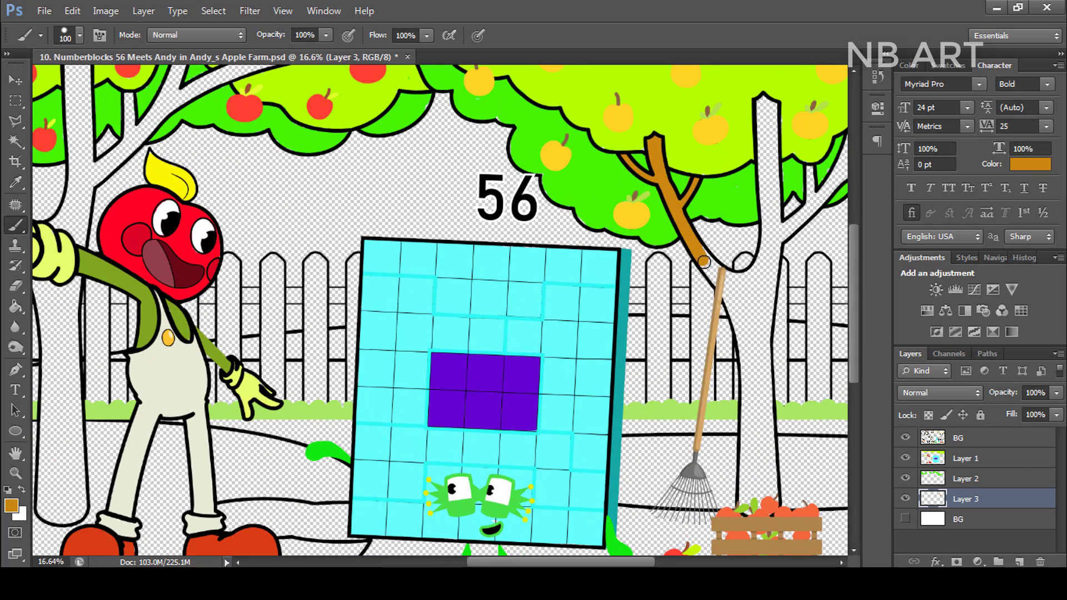
pyautogui.moveTo(716, 275)
pyautogui.mouseDown()
pyautogui.moveTo(769, 250)
pyautogui.moveTo(764, 99)
pyautogui.mouseUp()
pyautogui.moveTo(813, 202); pyautogui.dragTo(841, 171)
pyautogui.moveTo(841, 171); pyautogui.dragTo(811, 178)
pyautogui.moveTo(833, 167); pyautogui.dragTo(823, 142)
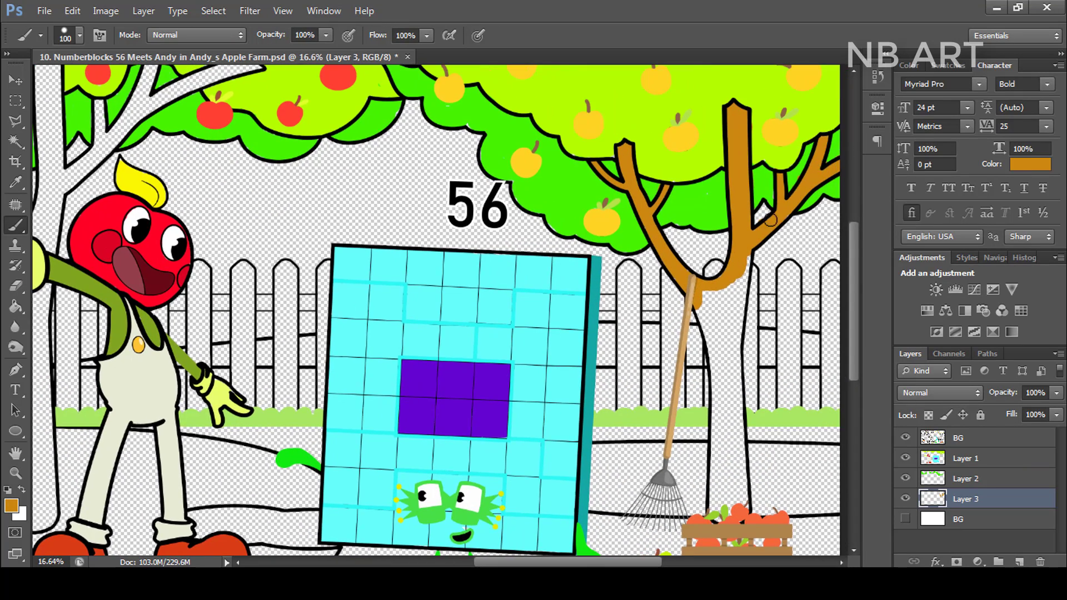
# Extend the orange-brown down the yellow-apple tree's trunk to the apple crate.
pyautogui.moveTo(743, 262); pyautogui.dragTo(734, 335)
pyautogui.press(']')
pyautogui.press(']')
pyautogui.press(']')
pyautogui.moveTo(736, 297)
pyautogui.mouseDown()
pyautogui.moveTo(737, 507)
pyautogui.moveTo(719, 466)
pyautogui.moveTo(718, 352)
pyautogui.mouseUp()
pyautogui.scroll(-3, 718, 318)
# Paint the red-apple tree's branches and its trunk down to the ground the same orange-brown.
pyautogui.press('[')
pyautogui.press('[')
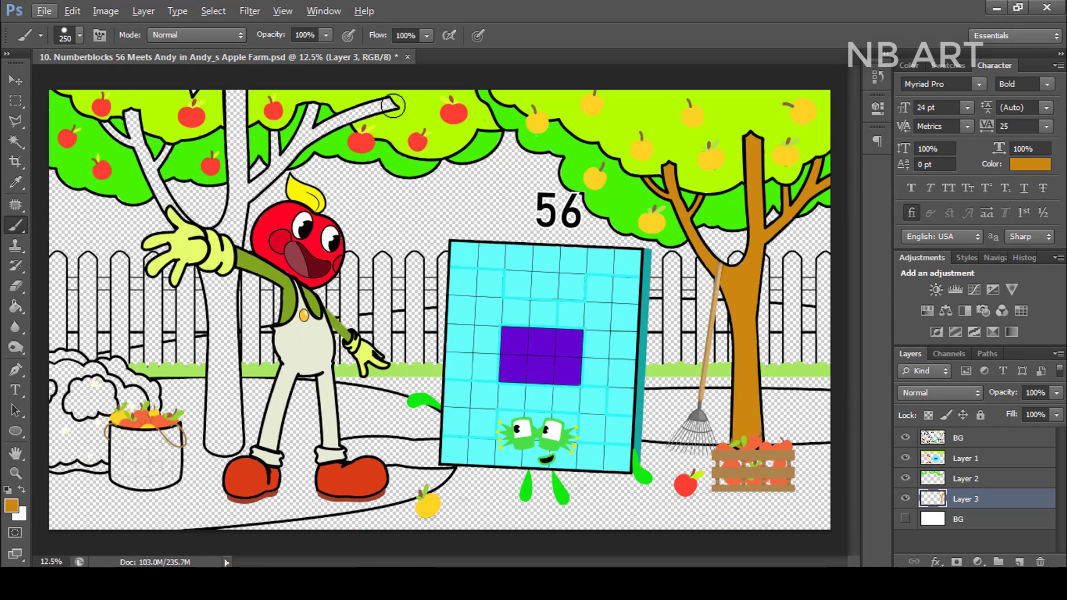
pyautogui.moveTo(393, 104)
pyautogui.mouseDown()
pyautogui.moveTo(296, 147)
pyautogui.moveTo(272, 124)
pyautogui.moveTo(273, 172)
pyautogui.moveTo(281, 165)
pyautogui.moveTo(258, 185)
pyautogui.moveTo(233, 168)
pyautogui.moveTo(239, 138)
pyautogui.moveTo(237, 179)
pyautogui.mouseUp()
pyautogui.press(']')
pyautogui.press(']')
pyautogui.press(']')
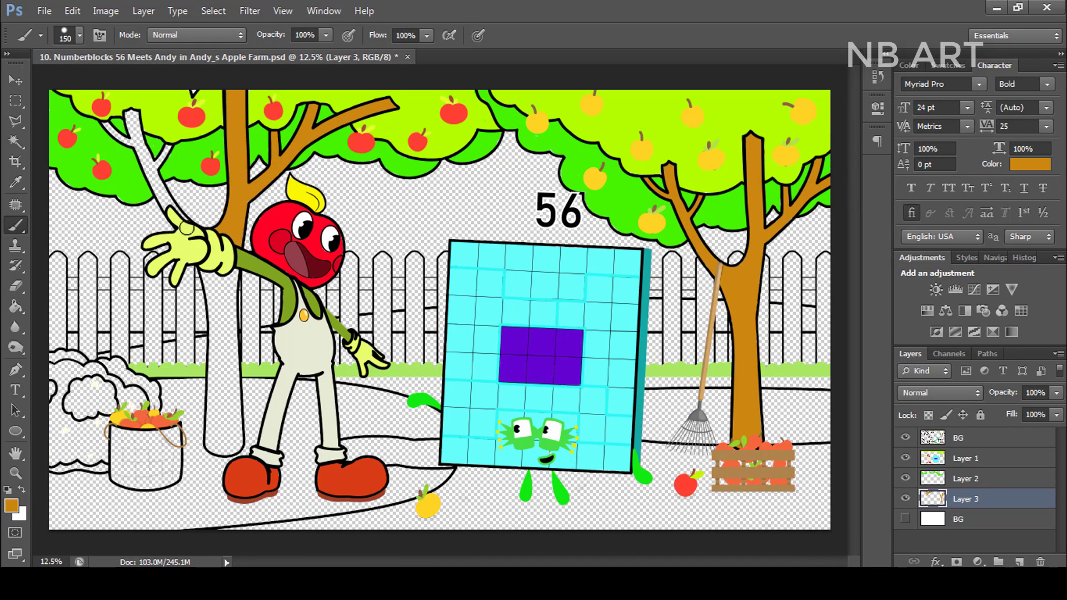
pyautogui.moveTo(186, 228)
pyautogui.mouseDown()
pyautogui.moveTo(135, 113)
pyautogui.moveTo(123, 148)
pyautogui.moveTo(225, 269)
pyautogui.moveTo(234, 444)
pyautogui.moveTo(224, 446)
pyautogui.moveTo(213, 283)
pyautogui.mouseUp()
pyautogui.press(']')
pyautogui.press(']')
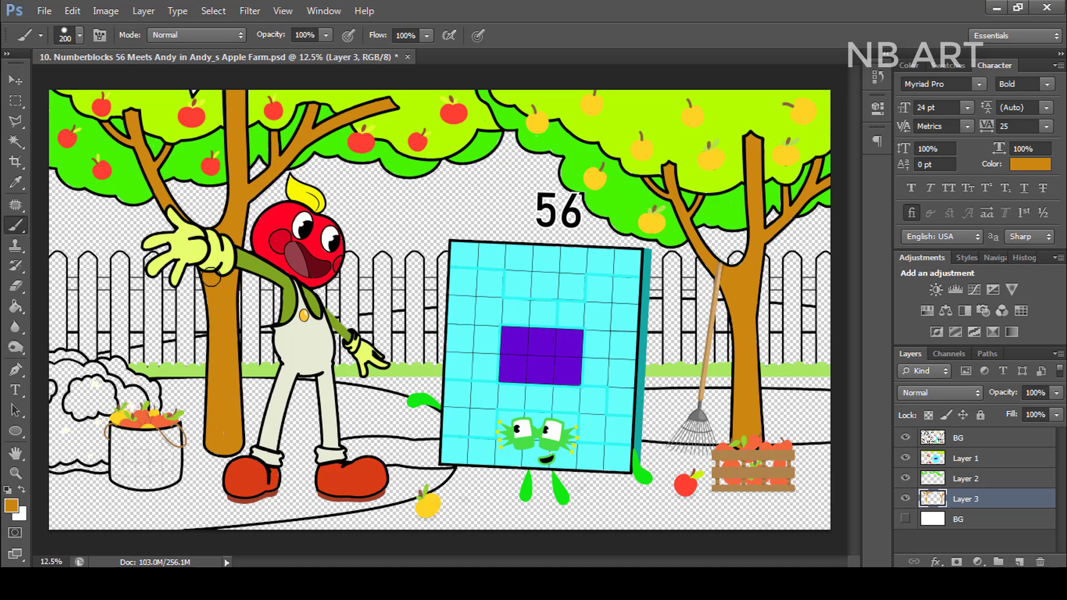
# Merge the finished color layers and paint the fence to the right of the number block off-white on a new layer beneath.
pyautogui.keyDown('shift'); pyautogui.click(966, 459); pyautogui.keyUp('shift')
pyautogui.hotkey('ctrl', 'e')
pyautogui.keyDown('ctrl'); pyautogui.click(1019, 562); pyautogui.keyUp('ctrl')
pyautogui.click(1029, 164)
pyautogui.click(586, 386)
pyautogui.click(574, 353)
pyautogui.click(945, 342)
pyautogui.press('[')
pyautogui.moveTo(825, 360)
pyautogui.mouseDown()
pyautogui.moveTo(829, 263)
pyautogui.moveTo(787, 322)
pyautogui.moveTo(788, 292)
pyautogui.moveTo(760, 264)
pyautogui.moveTo(759, 361)
pyautogui.moveTo(738, 276)
pyautogui.moveTo(709, 362)
pyautogui.moveTo(704, 265)
pyautogui.moveTo(681, 361)
pyautogui.moveTo(672, 259)
pyautogui.mouseUp()
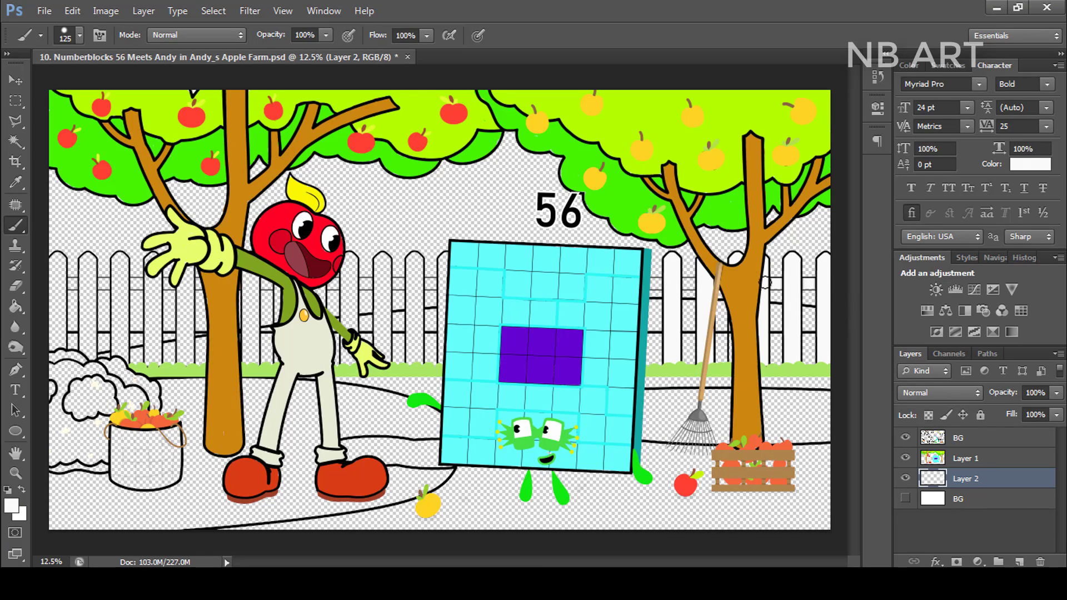
# Paint the fence between the number block and the red-apple tree's trunk off-white.
pyautogui.press(']')
pyautogui.moveTo(440, 360)
pyautogui.mouseDown()
pyautogui.moveTo(443, 259)
pyautogui.moveTo(386, 281)
pyautogui.moveTo(414, 261)
pyautogui.moveTo(415, 364)
pyautogui.moveTo(395, 264)
pyautogui.moveTo(380, 317)
pyautogui.moveTo(383, 269)
pyautogui.moveTo(348, 318)
pyautogui.mouseUp()
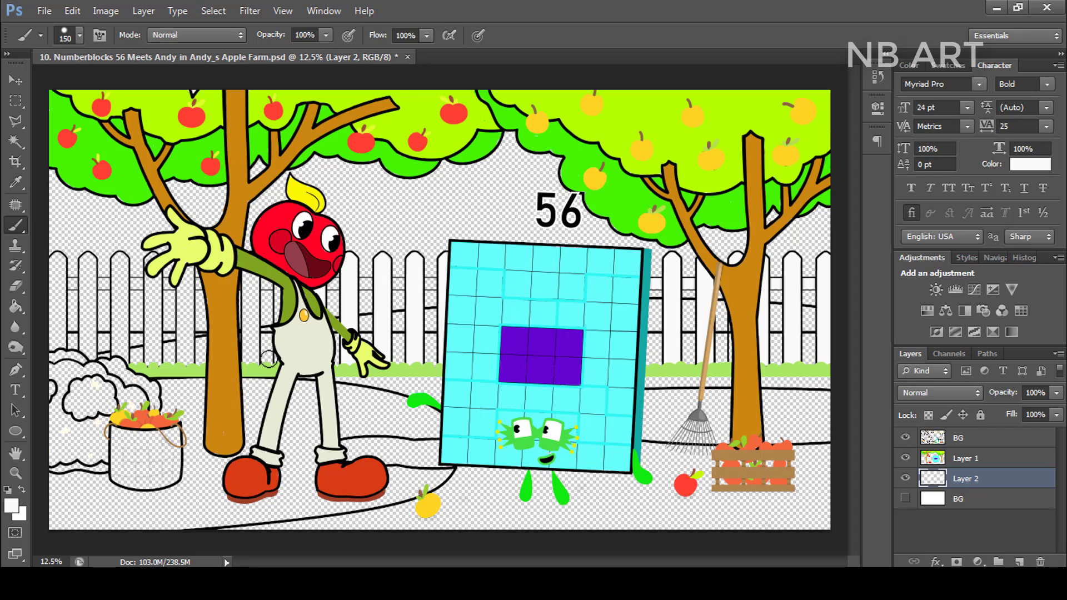
pyautogui.moveTo(269, 357); pyautogui.dragTo(268, 283)
# Paint the fence pickets to the left of the red-apple tree's trunk off-white.
pyautogui.moveTo(189, 363)
pyautogui.mouseDown()
pyautogui.moveTo(186, 270)
pyautogui.moveTo(120, 264)
pyautogui.moveTo(90, 346)
pyautogui.mouseUp()
pyautogui.press(']')
pyautogui.press(']')
pyautogui.press(']')
pyautogui.press(']')
pyautogui.press(']')
pyautogui.press(']')
pyautogui.press(']')
pyautogui.press(']')
pyautogui.press(']')
pyautogui.press(']')
pyautogui.moveTo(57, 261); pyautogui.dragTo(58, 335)
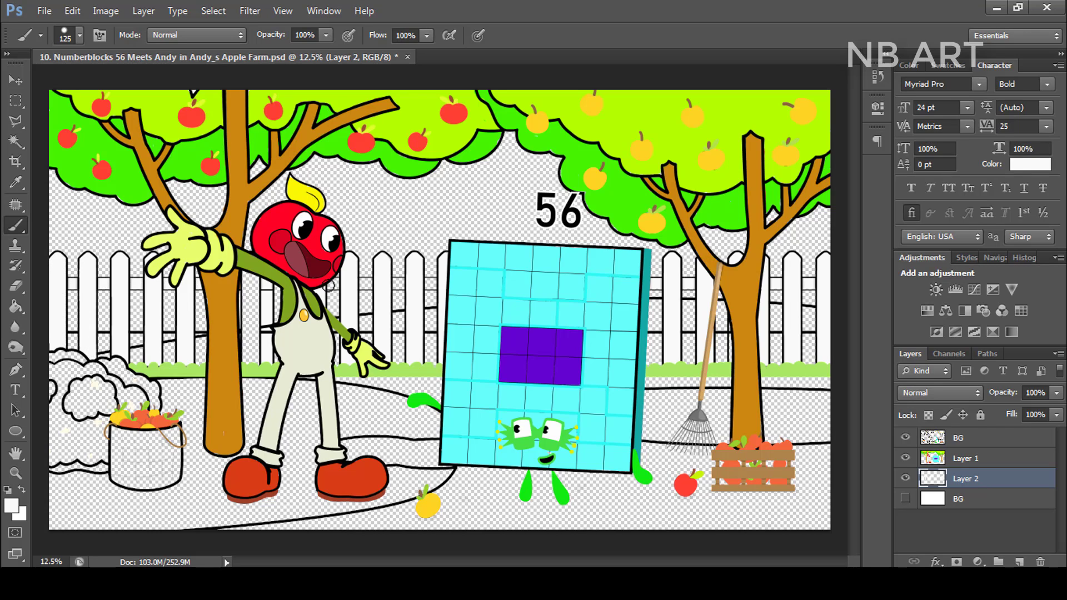
# On a new layer beneath, paint the apple basket golden yellow (#eabf0c).
pyautogui.keyDown('ctrl'); pyautogui.click(1019, 562); pyautogui.keyUp('ctrl')
pyautogui.click(1029, 165)
pyautogui.click(786, 157)
pyautogui.click(761, 366)
pyautogui.click(941, 343)
pyautogui.press(']')
pyautogui.moveTo(175, 431)
pyautogui.mouseDown()
pyautogui.moveTo(118, 463)
pyautogui.moveTo(175, 472)
pyautogui.moveTo(120, 452)
pyautogui.moveTo(161, 477)
pyautogui.moveTo(149, 482)
pyautogui.mouseUp()
# On a new layer beneath, paint the inner clump of the bush bright lime green.
pyautogui.keyDown('ctrl'); pyautogui.click(1019, 562); pyautogui.keyUp('ctrl')
pyautogui.click(1030, 165)
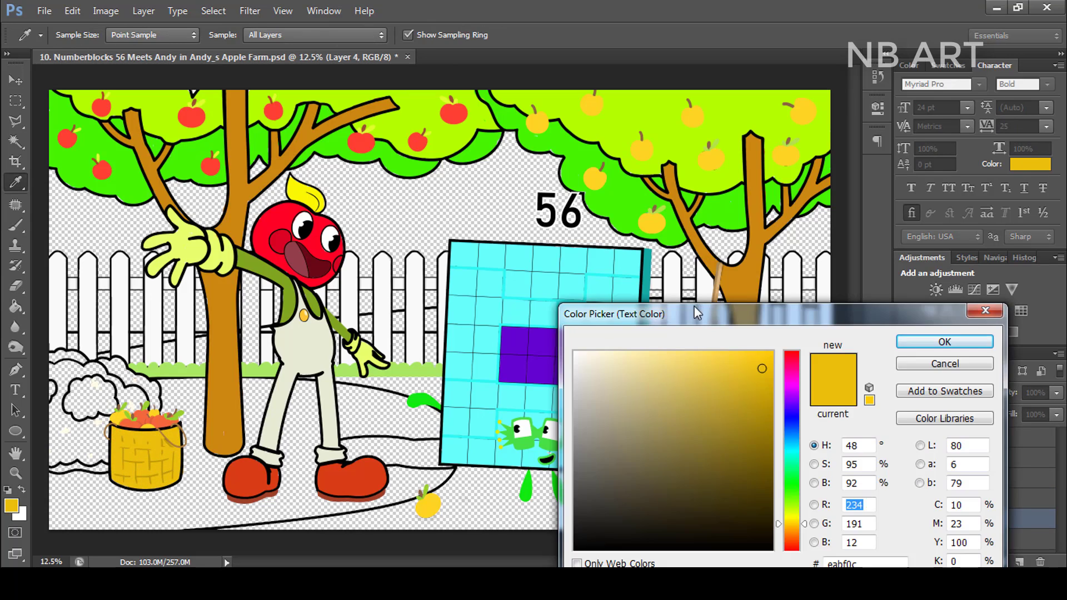
pyautogui.click(686, 173)
pyautogui.click(944, 342)
pyautogui.click(108, 405)
pyautogui.scroll(3, 76, 412)
pyautogui.moveTo(81, 387)
pyautogui.mouseDown()
pyautogui.moveTo(76, 403)
pyautogui.moveTo(104, 414)
pyautogui.mouseUp()
# On a new layer beneath, paint the main body of the bush a darker yellow-green around the inner clump.
pyautogui.keyDown('ctrl'); pyautogui.click(1019, 561); pyautogui.keyUp('ctrl')
pyautogui.click(1029, 164)
pyautogui.click(768, 366)
pyautogui.click(942, 342)
pyautogui.moveTo(71, 392)
pyautogui.mouseDown()
pyautogui.moveTo(140, 461)
pyautogui.moveTo(78, 458)
pyautogui.moveTo(95, 453)
pyautogui.mouseUp()
pyautogui.moveTo(168, 396)
pyautogui.mouseDown()
pyautogui.moveTo(179, 385)
pyautogui.moveTo(125, 353)
pyautogui.moveTo(70, 346)
pyautogui.moveTo(80, 362)
pyautogui.mouseUp()
# Merge the finished color layers and paint the bush's outer rim medium green on a new layer beneath.
pyautogui.keyDown('shift'); pyautogui.click(970, 458); pyautogui.keyUp('shift')
pyautogui.hotkey('ctrl', 'e')
pyautogui.keyDown('ctrl'); pyautogui.click(1020, 561); pyautogui.keyUp('ctrl')
pyautogui.click(11, 506)
pyautogui.click(966, 343)
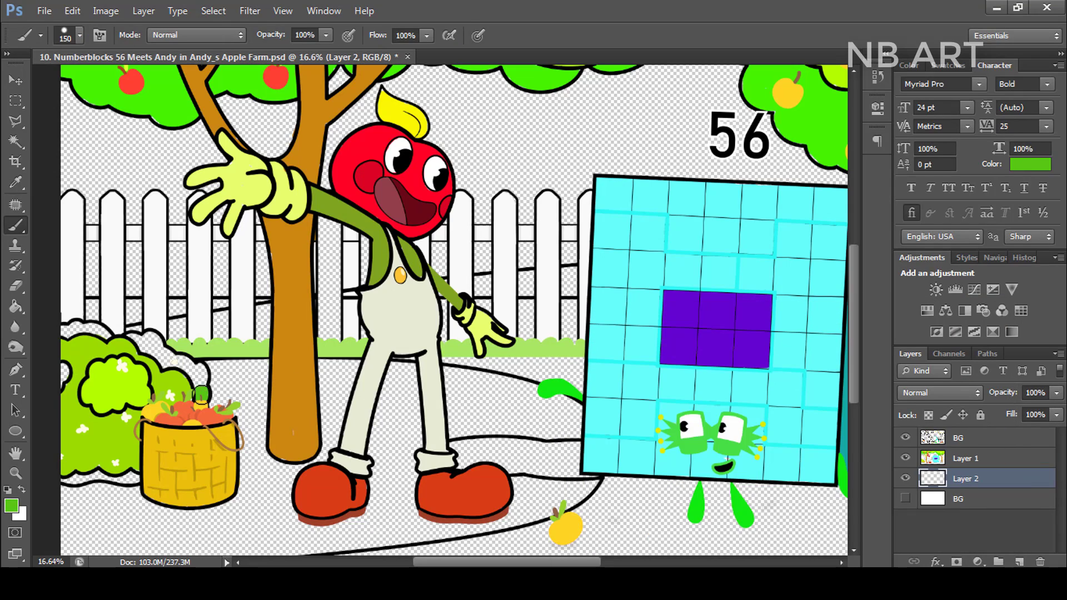
pyautogui.moveTo(195, 389); pyautogui.dragTo(152, 340)
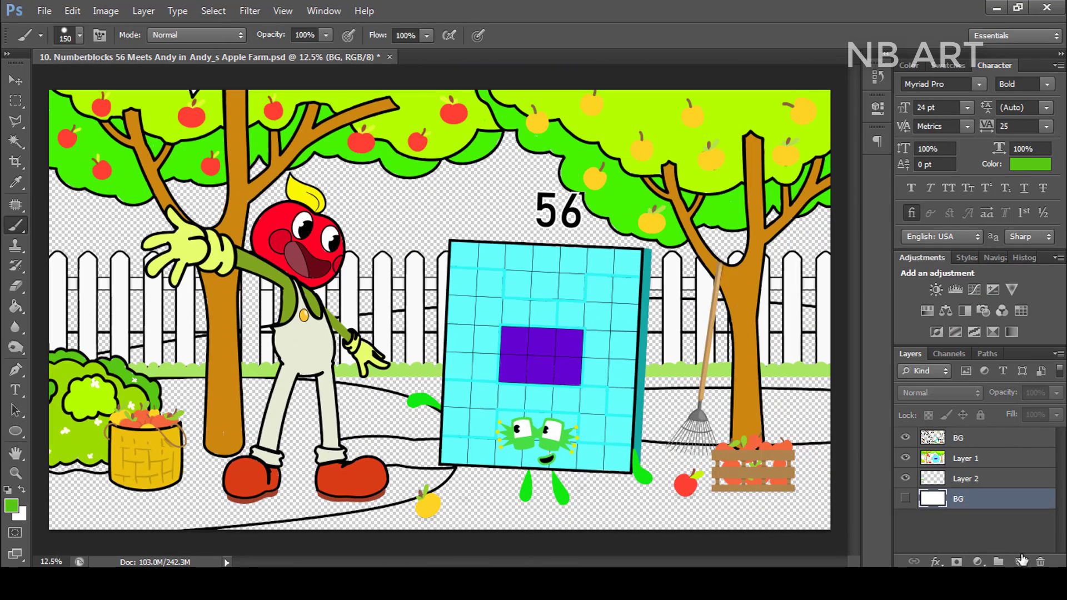
# On a new layer beneath, paint the sky behind the trees and fence light blue.
pyautogui.click(11, 505)
pyautogui.click(962, 340)
pyautogui.press(']')
pyautogui.press(']')
pyautogui.press(']')
pyautogui.press(']')
pyautogui.press(']')
pyautogui.moveTo(515, 195)
pyautogui.mouseDown()
pyautogui.moveTo(300, 172)
pyautogui.moveTo(61, 233)
pyautogui.moveTo(183, 222)
pyautogui.moveTo(222, 297)
pyautogui.moveTo(559, 165)
pyautogui.moveTo(262, 298)
pyautogui.moveTo(370, 296)
pyautogui.moveTo(657, 228)
pyautogui.moveTo(777, 272)
pyautogui.moveTo(695, 277)
pyautogui.mouseUp()
pyautogui.press('e')
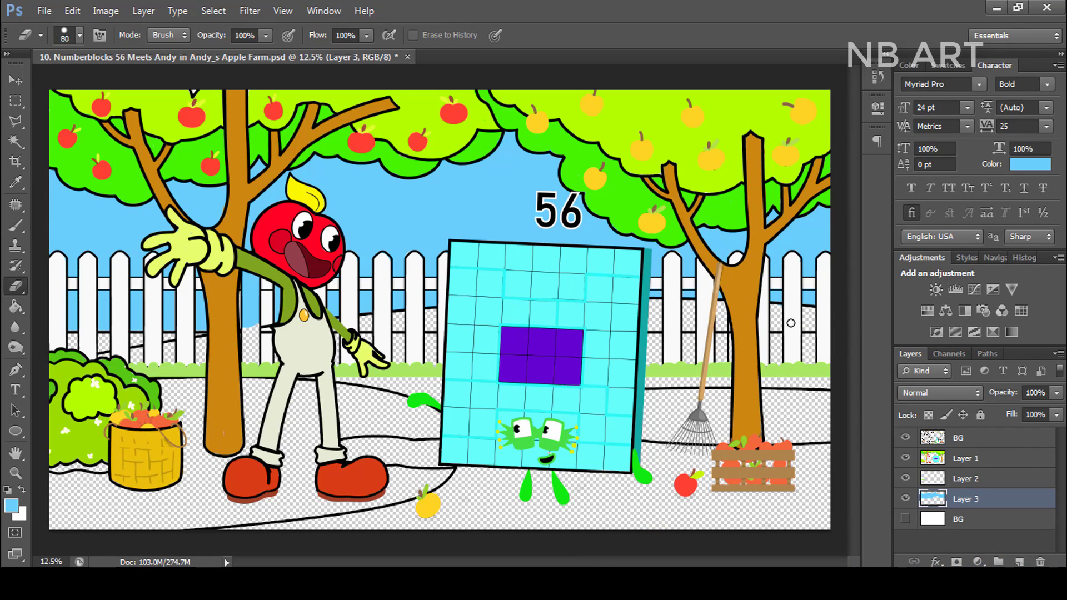
# On a new layer beneath the sky, paint the distant band behind the fence a deeper blue.
pyautogui.press('b')
pyautogui.moveTo(791, 322); pyautogui.dragTo(652, 317)
pyautogui.click(965, 519)
pyautogui.click(1018, 562)
pyautogui.press('[')
pyautogui.press('[')
pyautogui.press('[')
pyautogui.press('[')
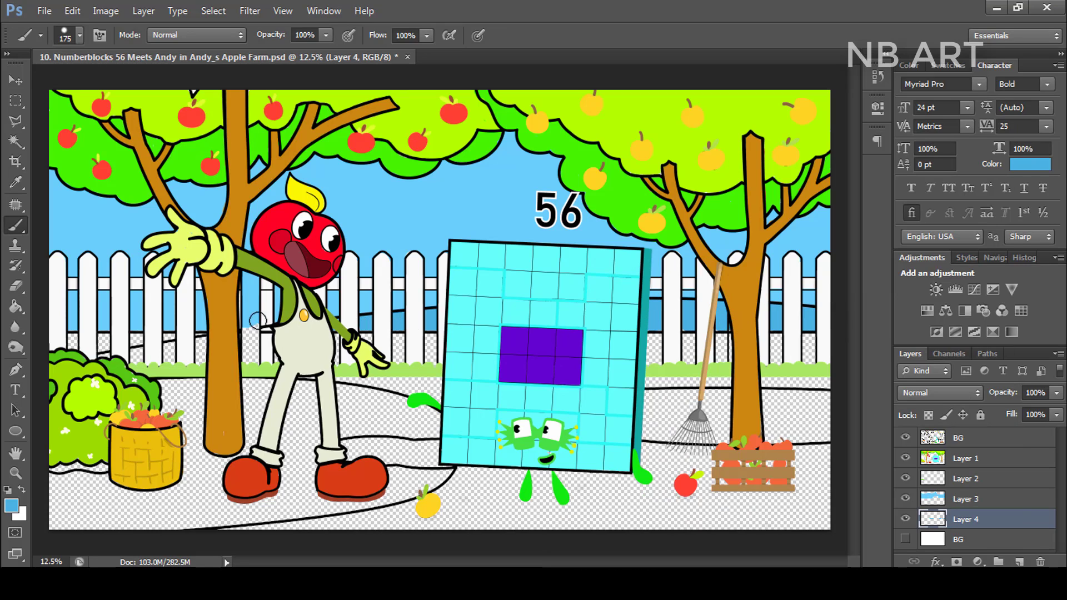
pyautogui.moveTo(72, 339); pyautogui.dragTo(101, 345)
# On a new bottom color layer, paint the strip of land behind the lower fence bright green.
pyautogui.click(966, 540)
pyautogui.click(1018, 561)
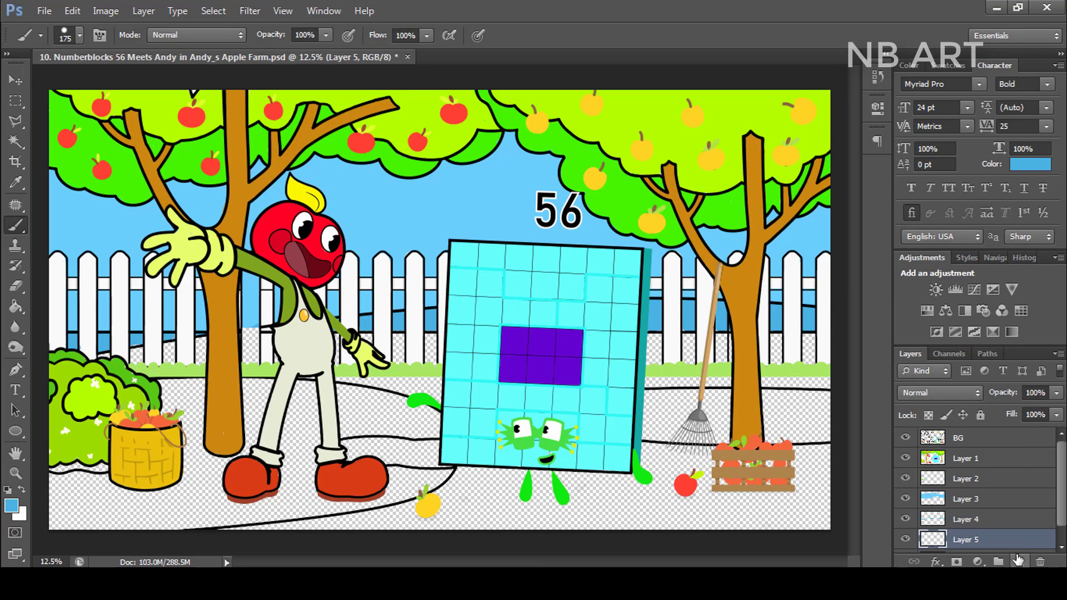
pyautogui.click(1030, 165)
pyautogui.click(792, 489)
pyautogui.click(769, 391)
pyautogui.click(945, 341)
pyautogui.press(']')
pyautogui.press(']')
pyautogui.moveTo(800, 340); pyautogui.dragTo(150, 356)
# Merge the finished color layers and paint the foreground ground a darker grass green on a layer beneath.
pyautogui.keyDown('shift'); pyautogui.click(967, 458); pyautogui.keyUp('shift')
pyautogui.hotkey('ctrl', 'e')
pyautogui.click(966, 479)
pyautogui.click(1018, 562)
pyautogui.click(1030, 164)
pyautogui.click(738, 414)
pyautogui.click(944, 341)
pyautogui.moveTo(821, 387)
pyautogui.mouseDown()
pyautogui.moveTo(657, 388)
pyautogui.moveTo(578, 512)
pyautogui.moveTo(222, 439)
pyautogui.moveTo(149, 494)
pyautogui.moveTo(81, 498)
pyautogui.mouseUp()
pyautogui.press(']')
pyautogui.press(']')
pyautogui.press(']')
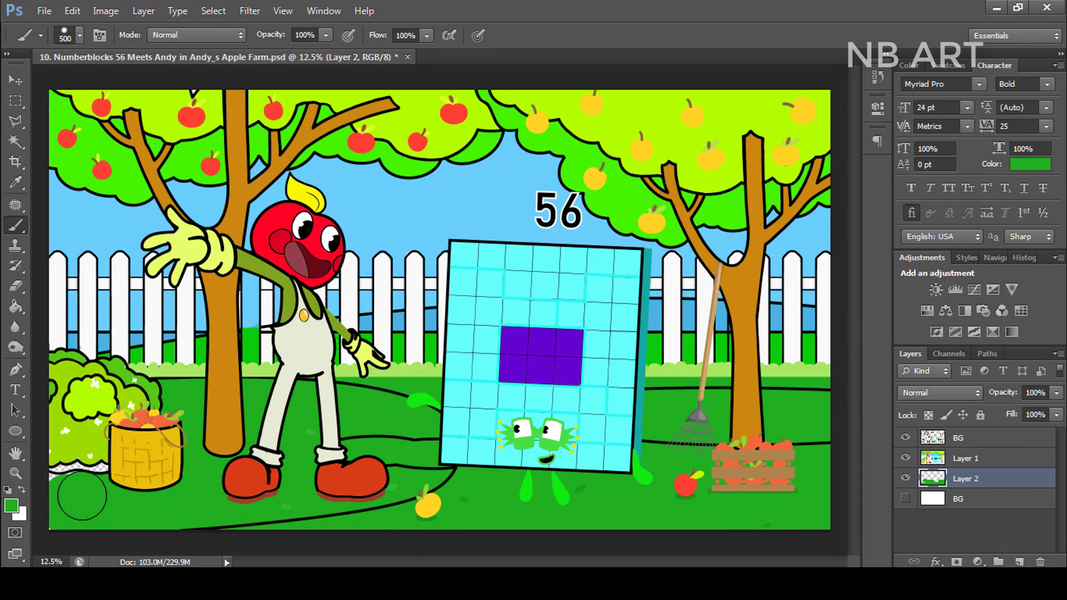
# Sample the green of the bush's outer rim and fill the unpainted gap at the bush's base.
pyautogui.press('[')
pyautogui.press('[')
pyautogui.press('[')
pyautogui.keyDown('alt'); pyautogui.click(157, 407); pyautogui.keyUp('alt')
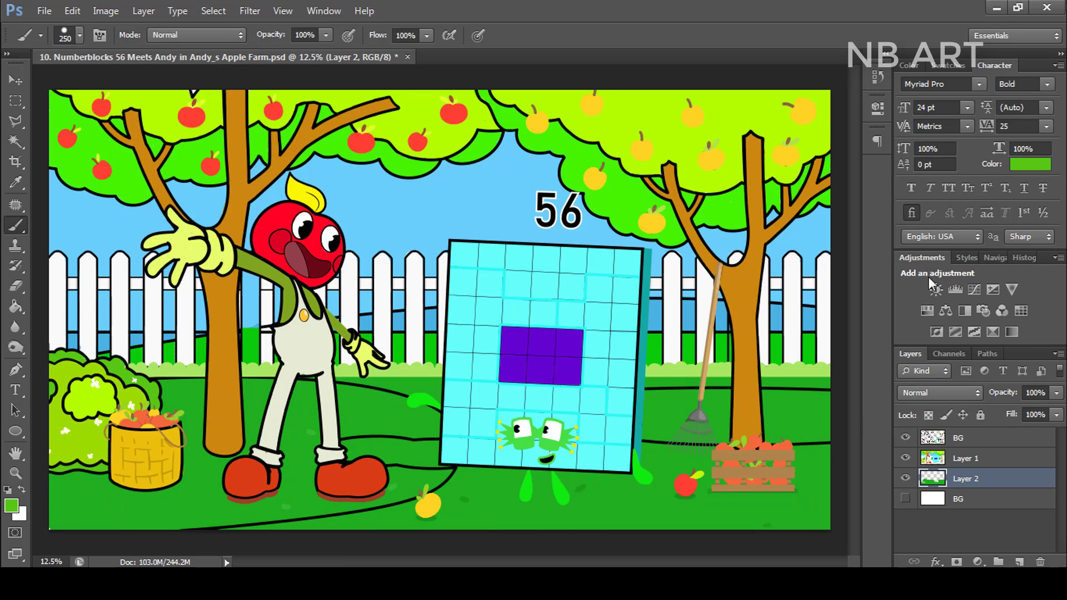
# Paint the outlined ground areas around the apple-headed character's legs and feet dark green.
pyautogui.click(1030, 165)
pyautogui.click(724, 442)
pyautogui.click(944, 341)
pyautogui.moveTo(405, 410)
pyautogui.mouseDown()
pyautogui.moveTo(257, 392)
pyautogui.moveTo(167, 418)
pyautogui.moveTo(83, 486)
pyautogui.moveTo(335, 503)
pyautogui.moveTo(383, 425)
pyautogui.moveTo(414, 427)
pyautogui.mouseUp()
pyautogui.moveTo(341, 427); pyautogui.dragTo(410, 486)
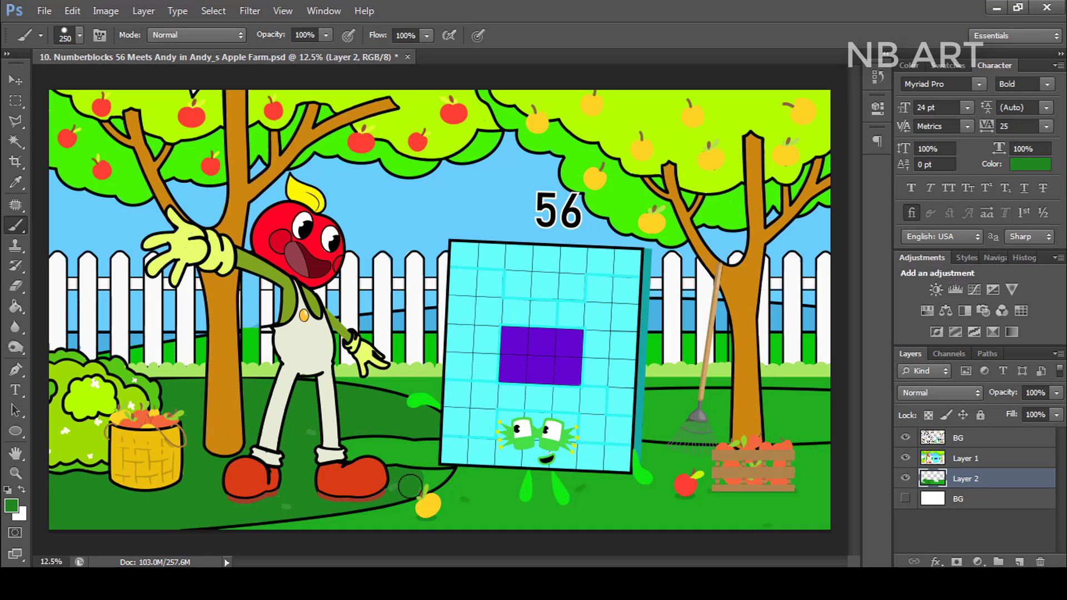
# Paint the outlined ground areas beside Numberblock 56, behind the rake and the yellow-apple tree's trunk, dark green with a size 300 brush.
pyautogui.press(']')
pyautogui.press(']')
pyautogui.press(']')
pyautogui.press(']')
pyautogui.press(']')
pyautogui.press(']')
pyautogui.press(']')
pyautogui.press(']')
pyautogui.moveTo(654, 407)
pyautogui.mouseDown()
pyautogui.moveTo(706, 405)
pyautogui.moveTo(649, 425)
pyautogui.mouseUp()
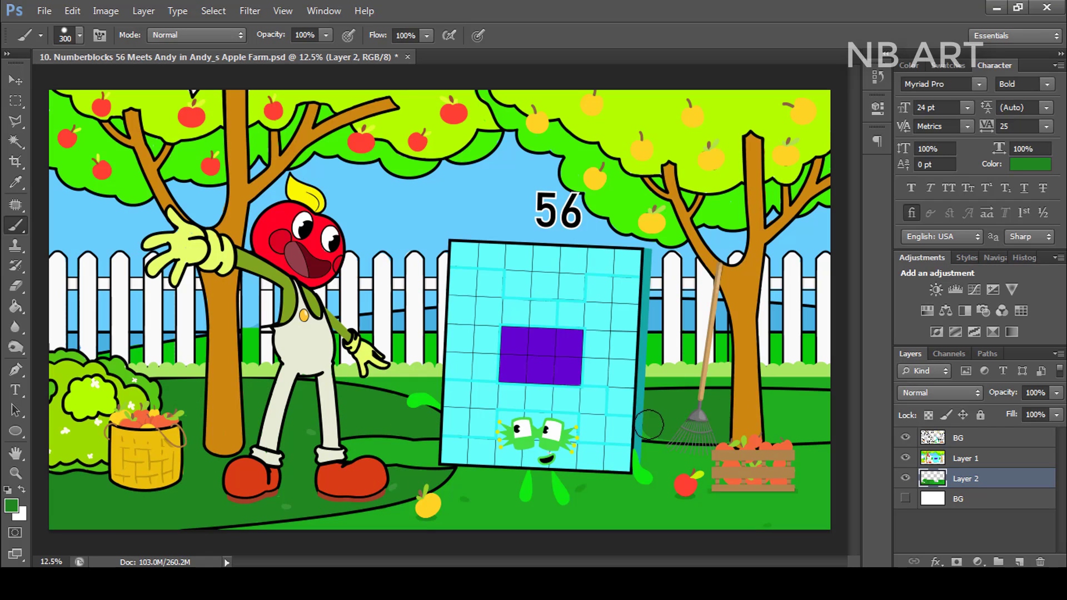
pyautogui.moveTo(776, 425)
pyautogui.mouseDown()
pyautogui.moveTo(816, 416)
pyautogui.moveTo(777, 407)
pyautogui.mouseUp()
# Choose a slightly lighter green and paint the narrow ground strip between the apple-headed character's feet and Numberblock 56 with a size 175 brush.
pyautogui.click(1029, 165)
pyautogui.press('b')
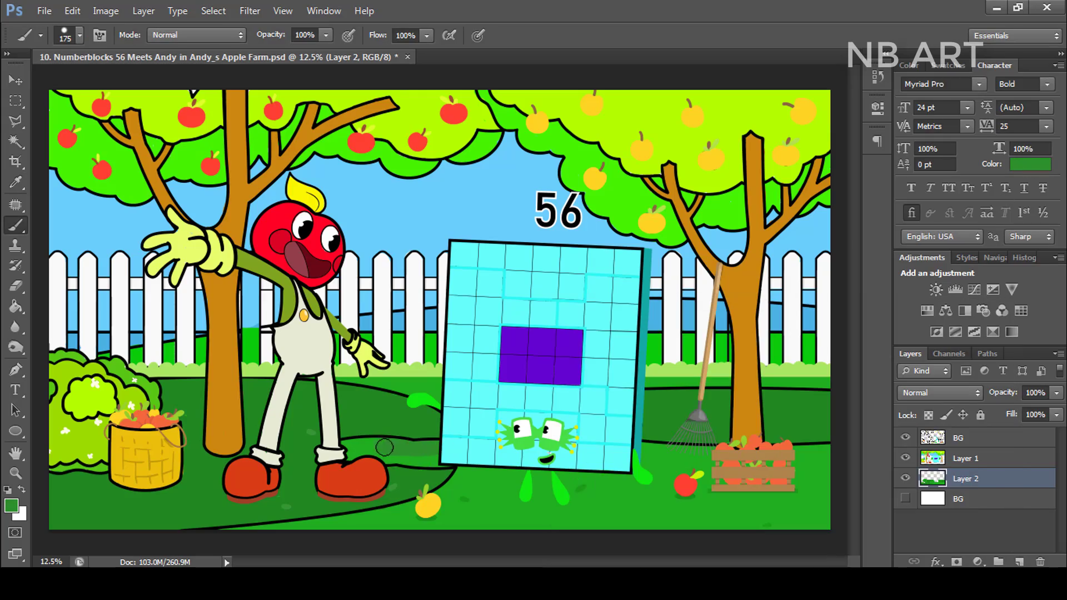
pyautogui.click(945, 538)
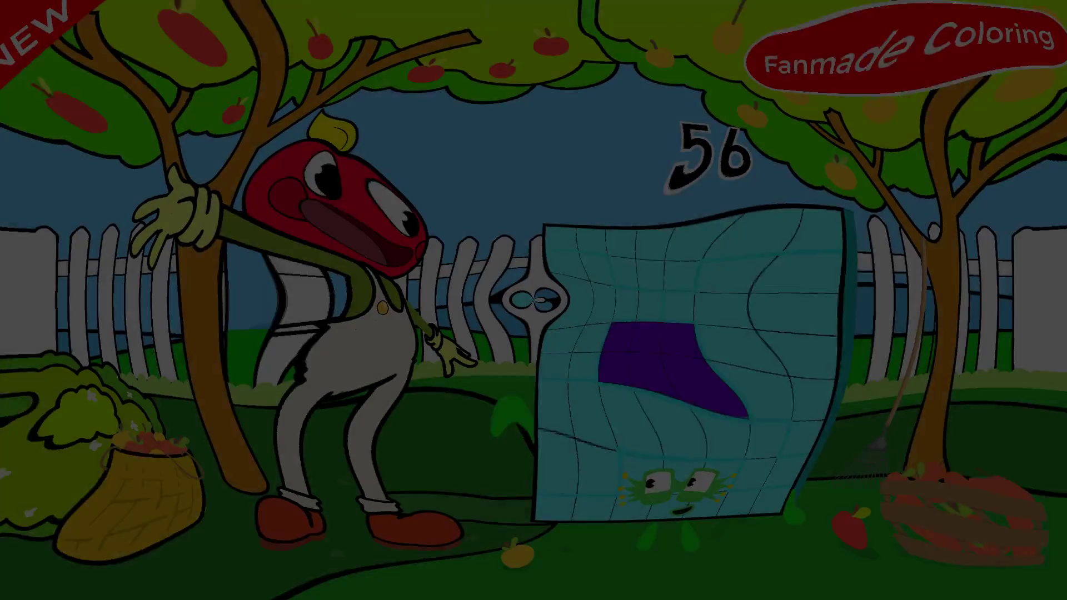